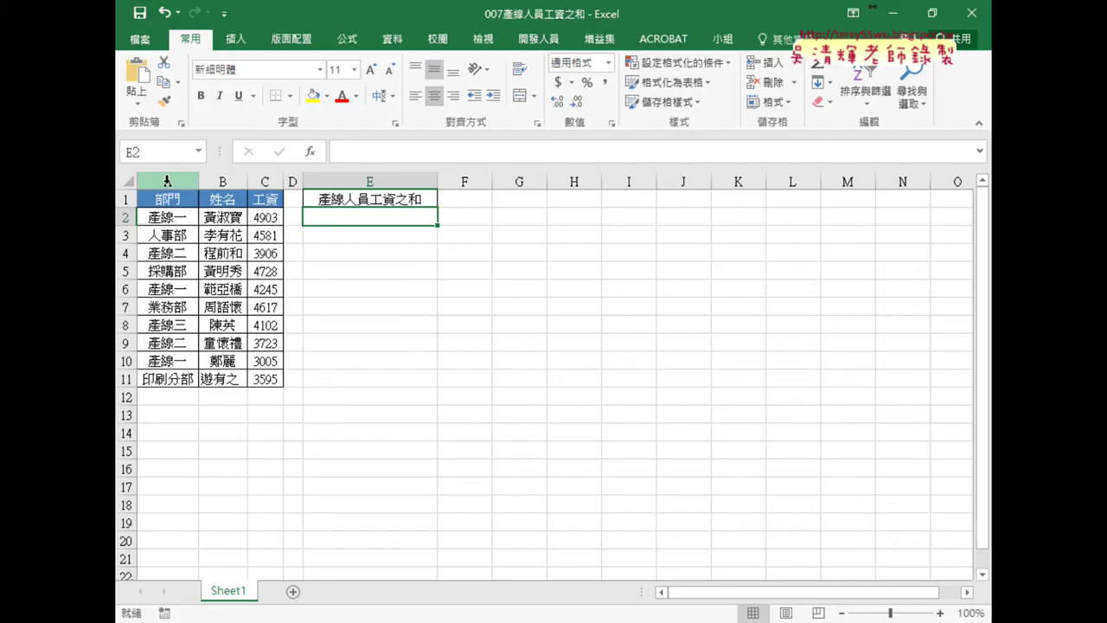
# Move from the title slide to the 007產線人員工資之和 workbook and select department column A
pyautogui.click(167, 181)
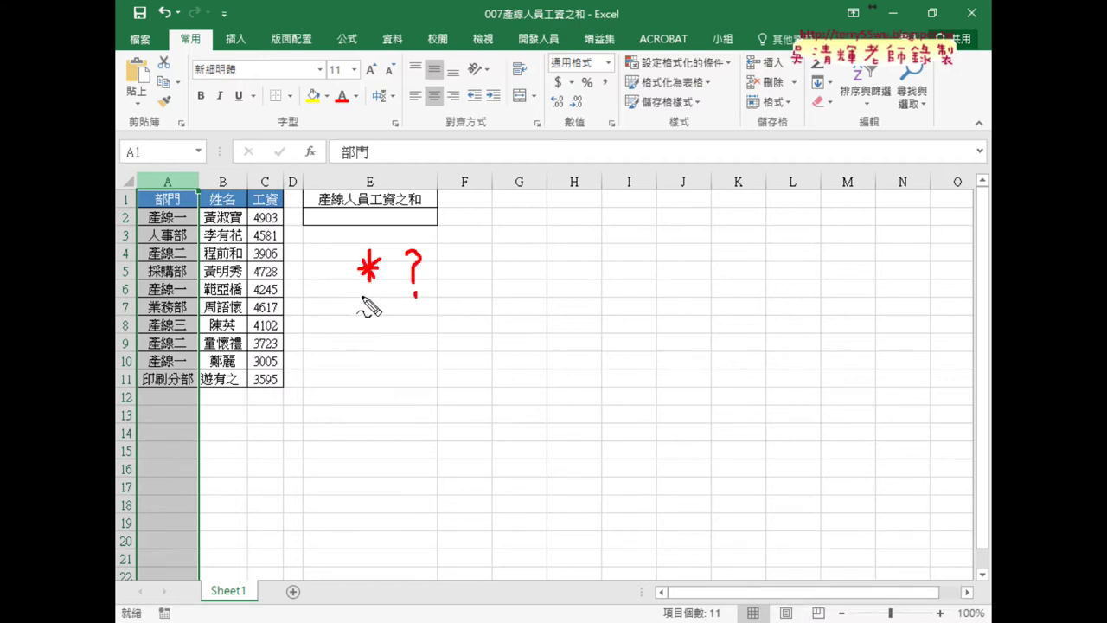
# Draw red equals signs under the ? and * wildcard notes and underline the workbook title
pyautogui.moveTo(403, 301); pyautogui.dragTo(422, 309)
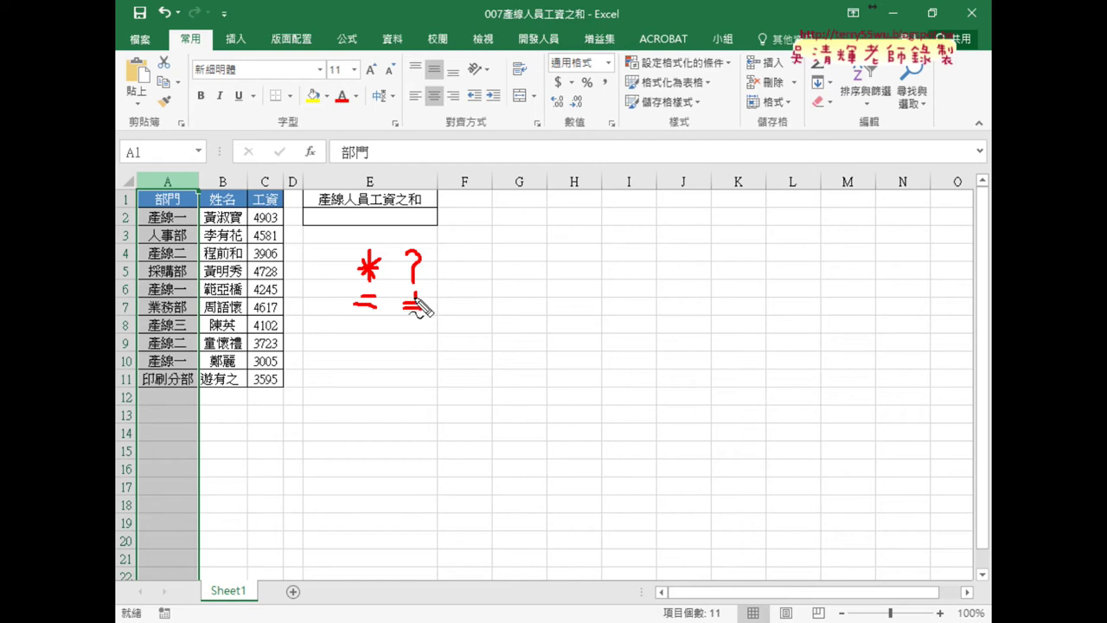
pyautogui.moveTo(355, 301); pyautogui.dragTo(378, 308)
pyautogui.moveTo(484, 23); pyautogui.dragTo(582, 25)
# Underline the title and 產線一, 產線二, 產線三, circle E2, draw an arrow, then clear all red ink
pyautogui.moveTo(491, 32); pyautogui.dragTo(593, 32)
pyautogui.moveTo(149, 224); pyautogui.dragTo(174, 223)
pyautogui.moveTo(151, 267); pyautogui.dragTo(185, 257)
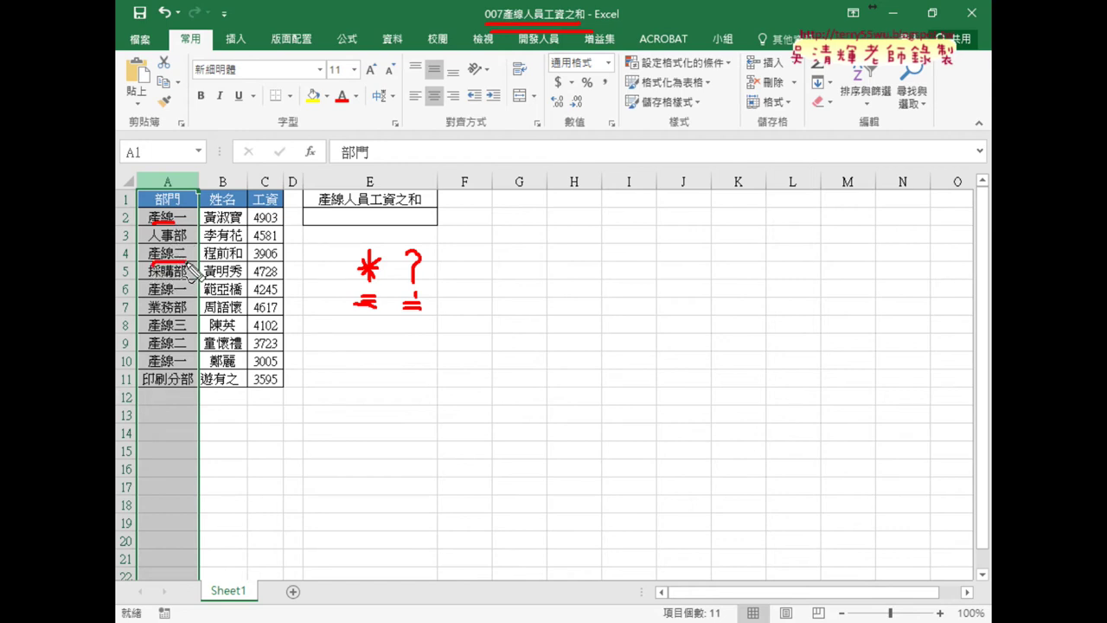
pyautogui.moveTo(150, 332); pyautogui.dragTo(183, 329)
pyautogui.moveTo(394, 208); pyautogui.dragTo(398, 223)
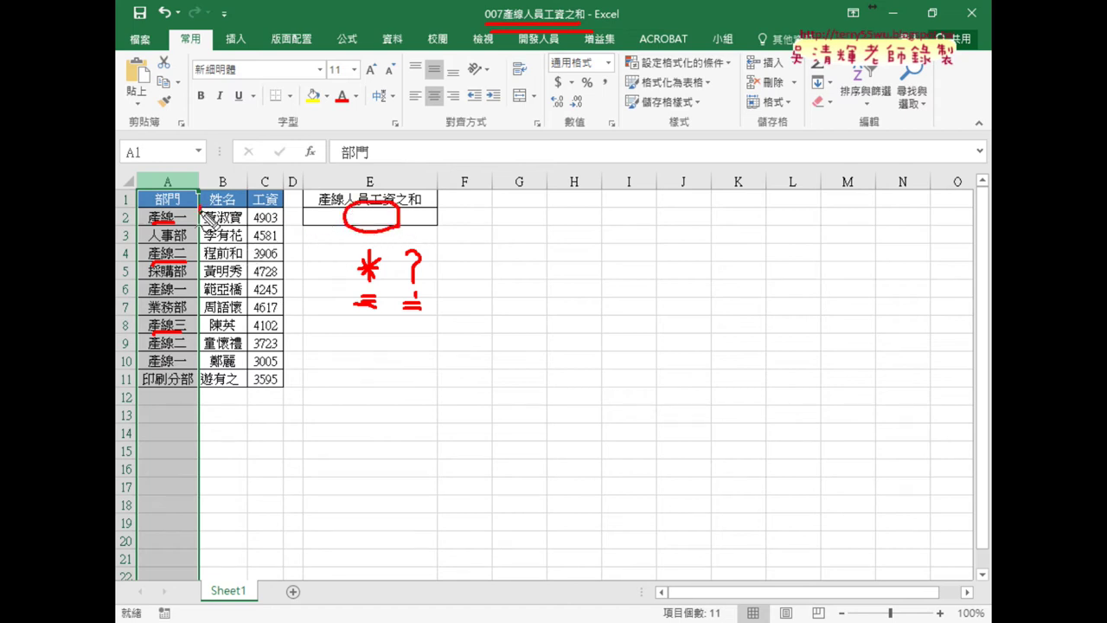
pyautogui.moveTo(201, 212); pyautogui.dragTo(344, 195)
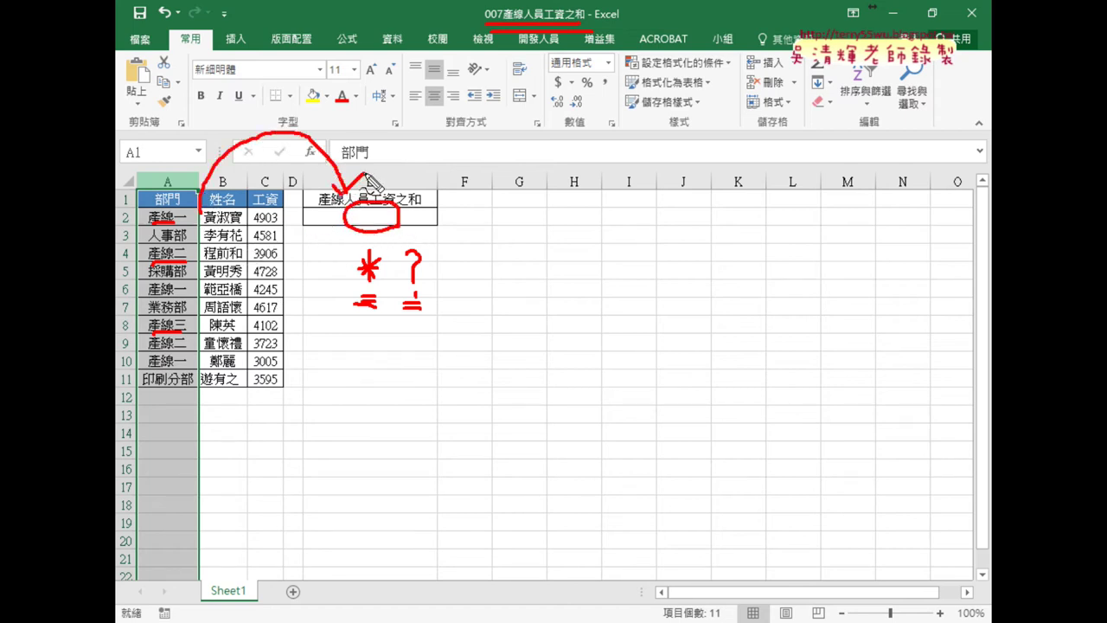
pyautogui.press('Escape')
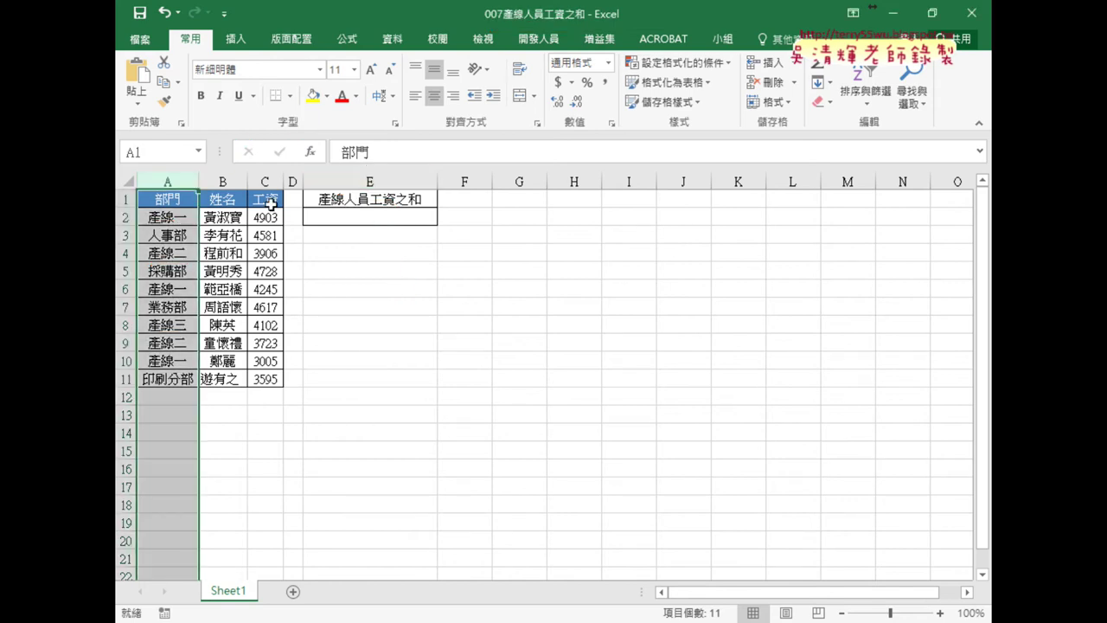
# Duplicate Sheet1 as a new sheet named VBA, then flip to Sheet1 and back to VBA
pyautogui.moveTo(243, 592); pyautogui.dragTo(293, 578)
pyautogui.moveTo(294, 578); pyautogui.dragTo(294, 588)
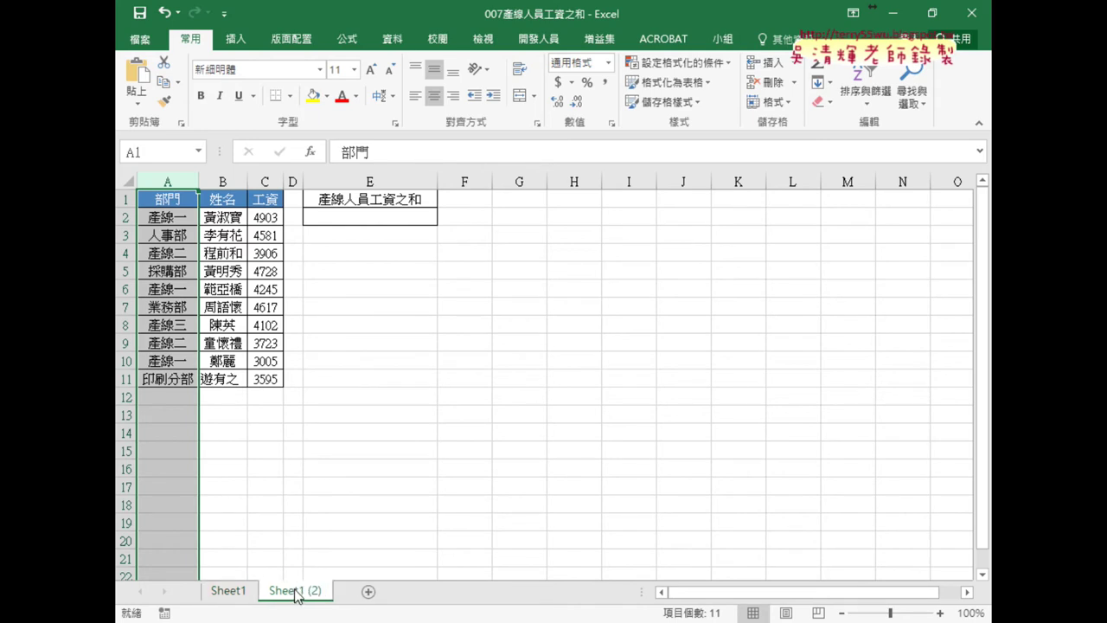
pyautogui.write('VBA')
pyautogui.press('Return')
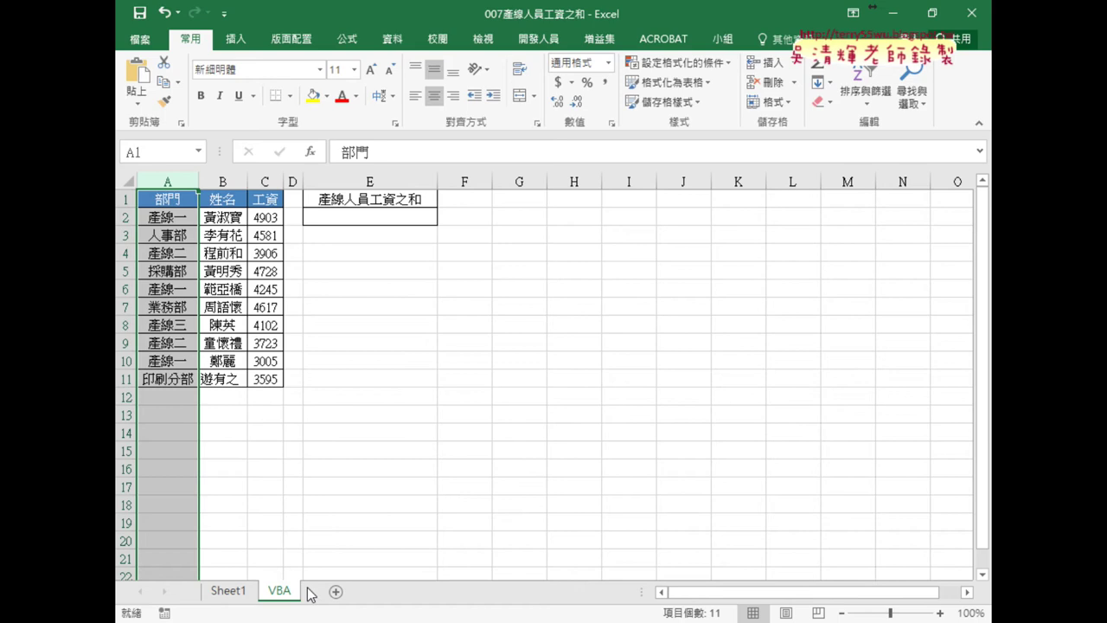
pyautogui.click(230, 593)
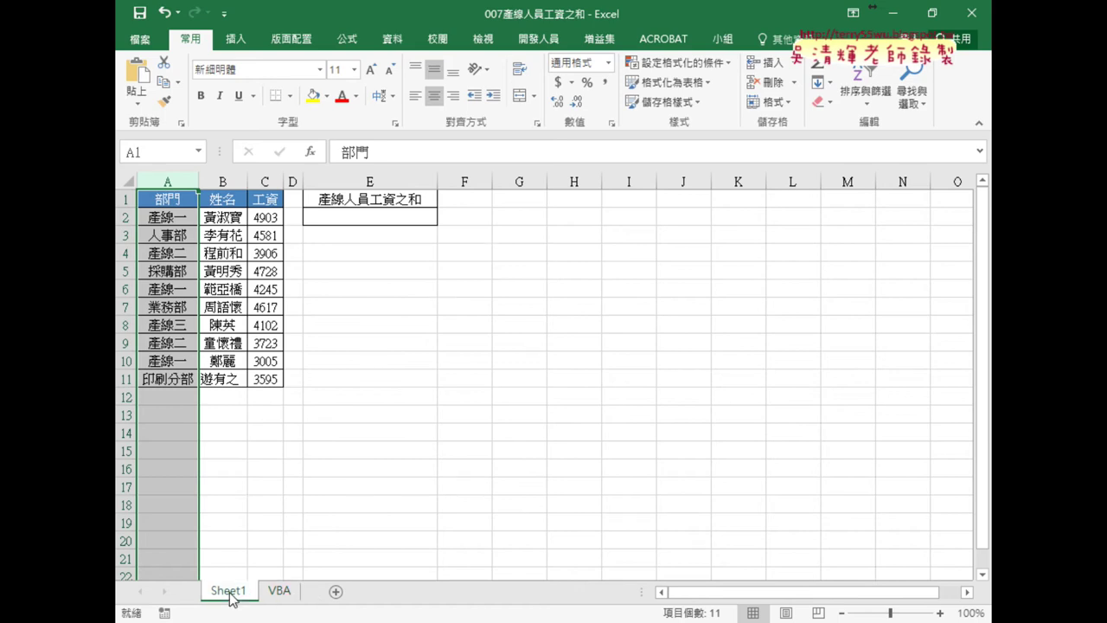
pyautogui.click(278, 595)
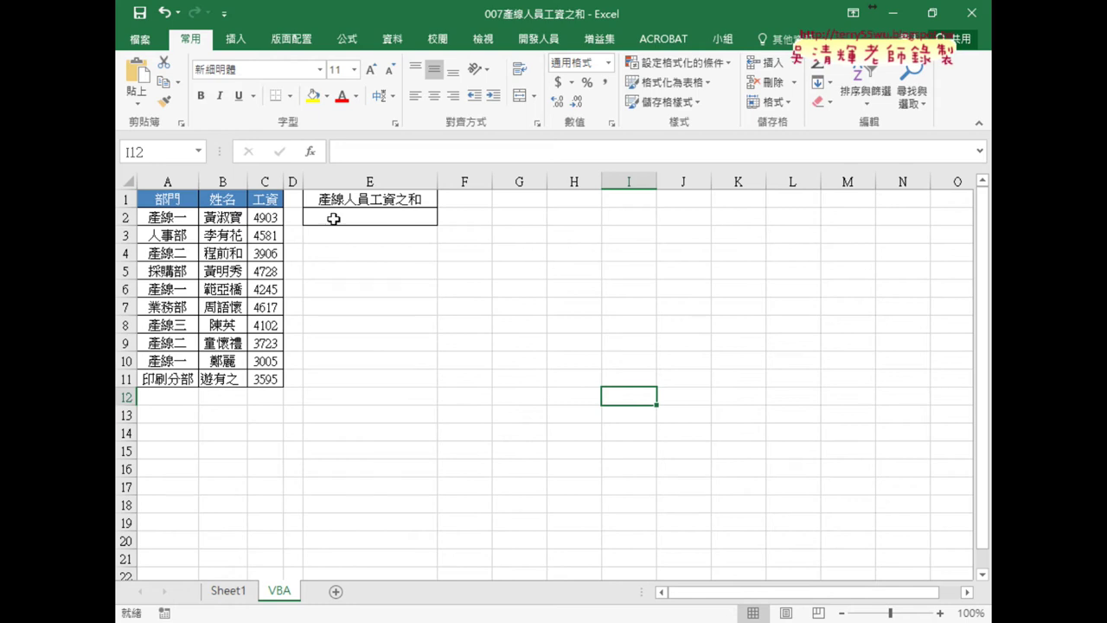
# On the VBA sheet, select E2, rows 2 and 11, column A, cells A2, C2 (4903), C4 (3906), then return to Sheet1
pyautogui.click(230, 593)
pyautogui.click(278, 593)
pyautogui.click(390, 215)
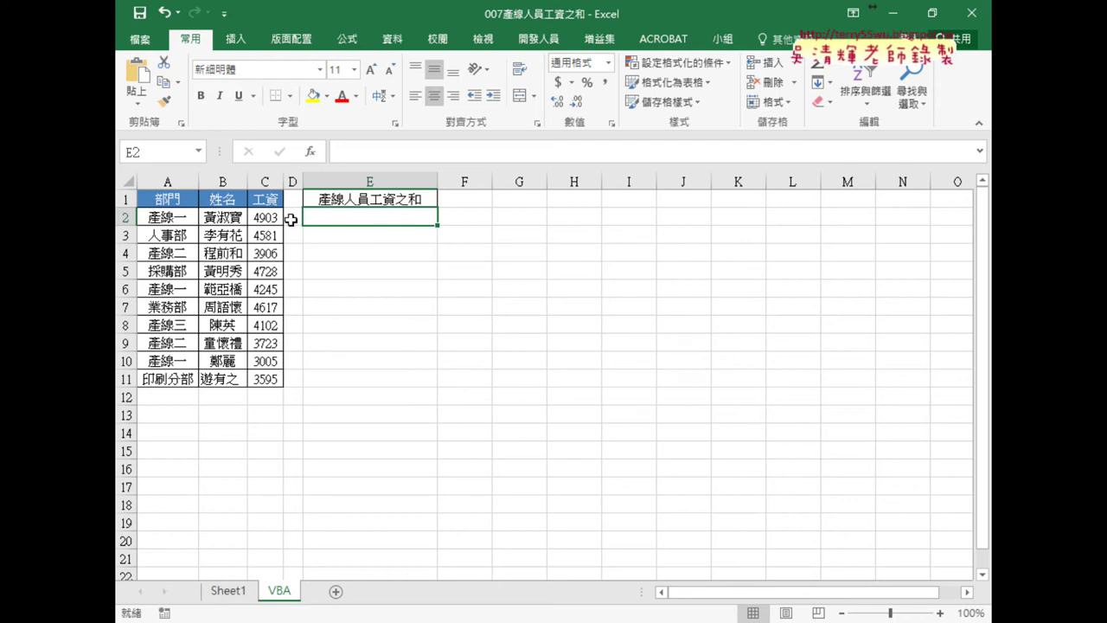
pyautogui.click(125, 217)
pyautogui.click(125, 379)
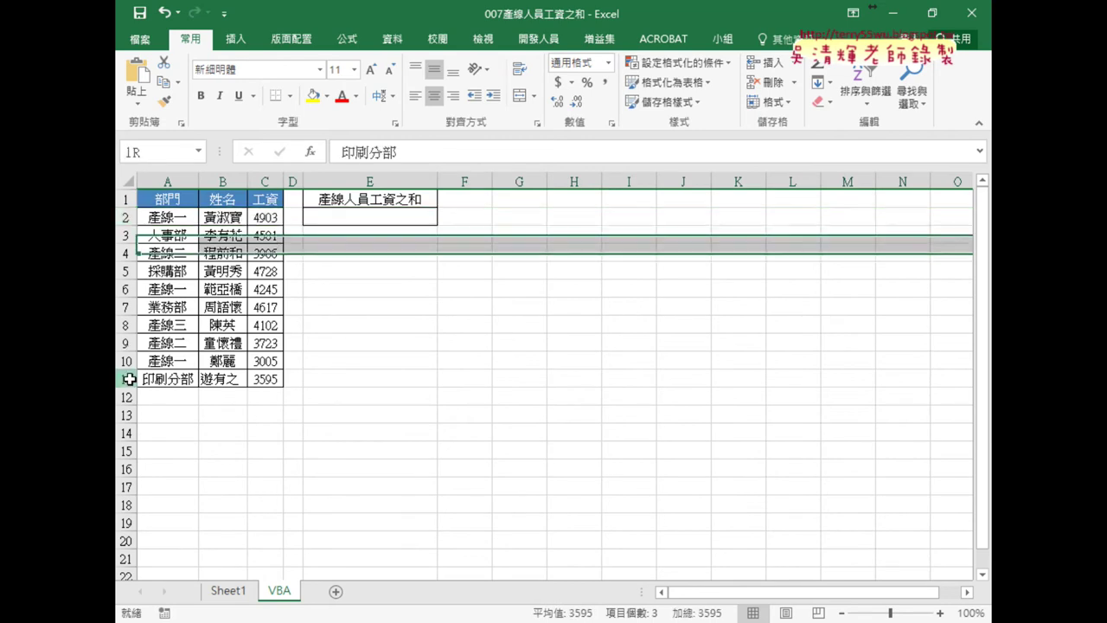
pyautogui.click(167, 182)
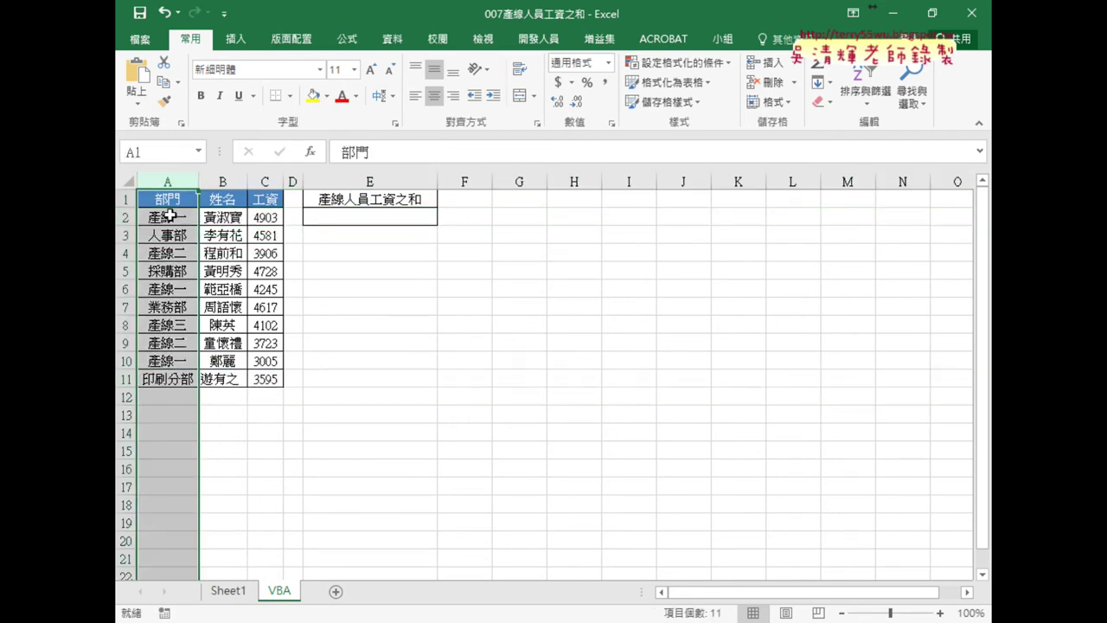
pyautogui.click(169, 217)
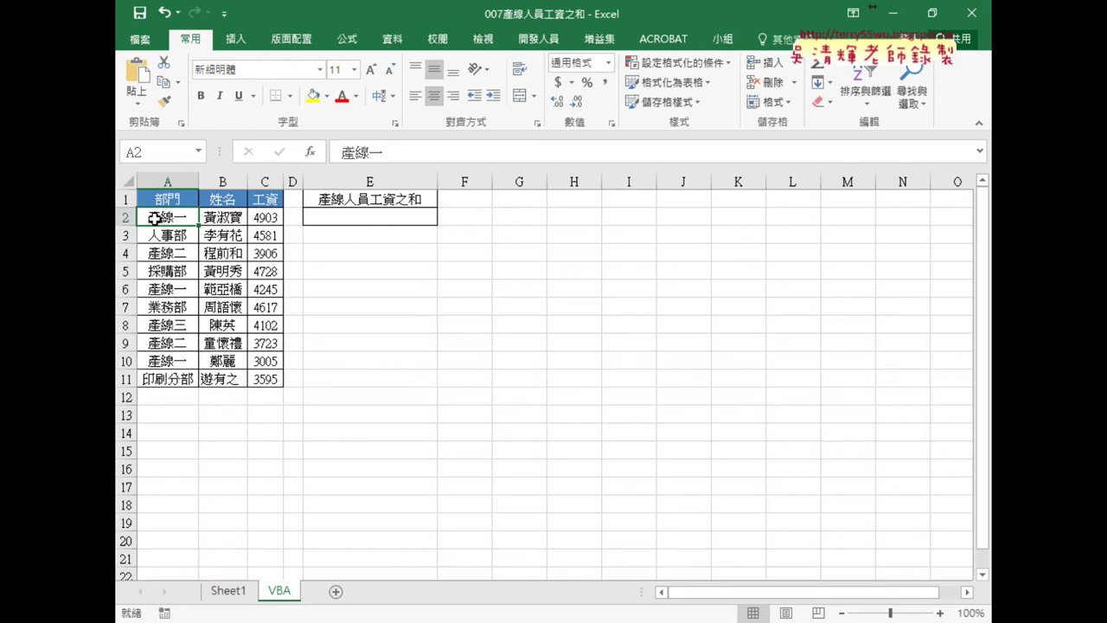
pyautogui.click(267, 218)
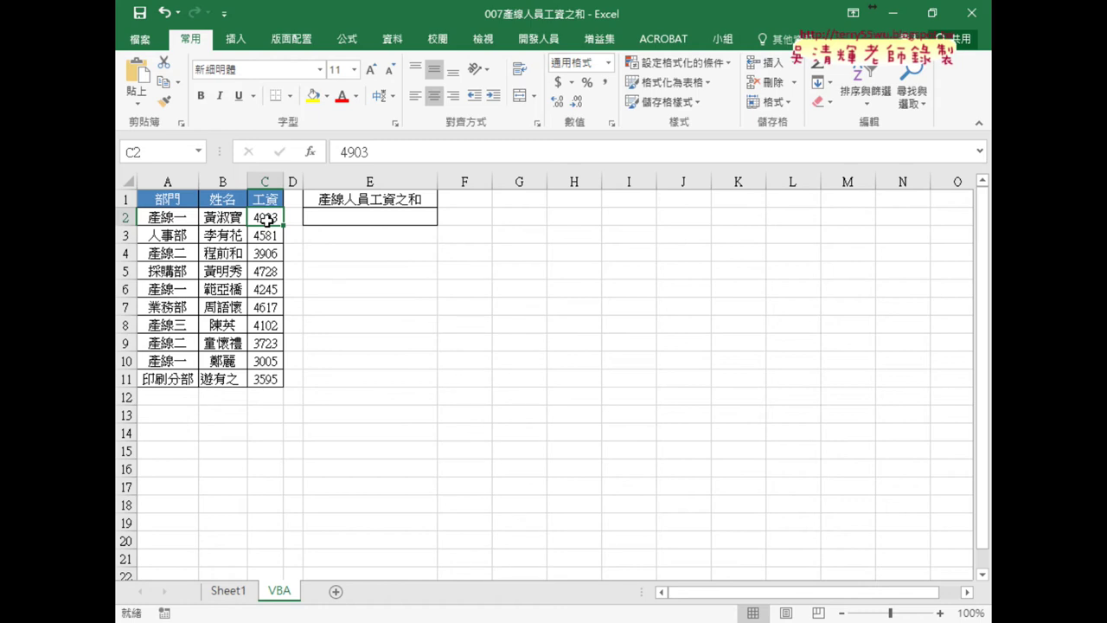
pyautogui.click(273, 254)
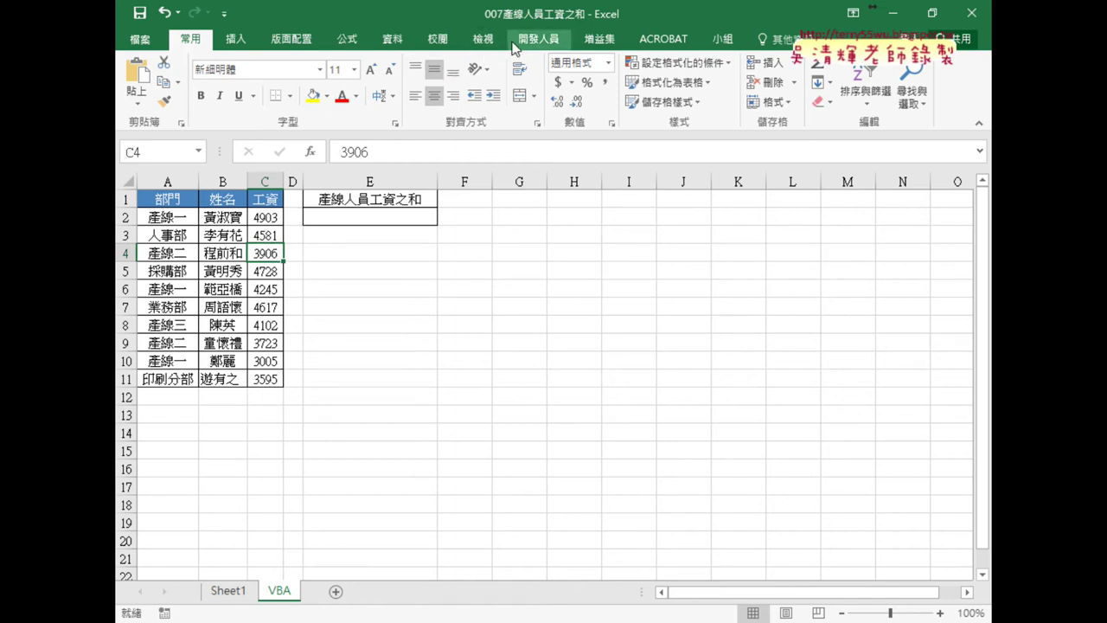
pyautogui.click(228, 591)
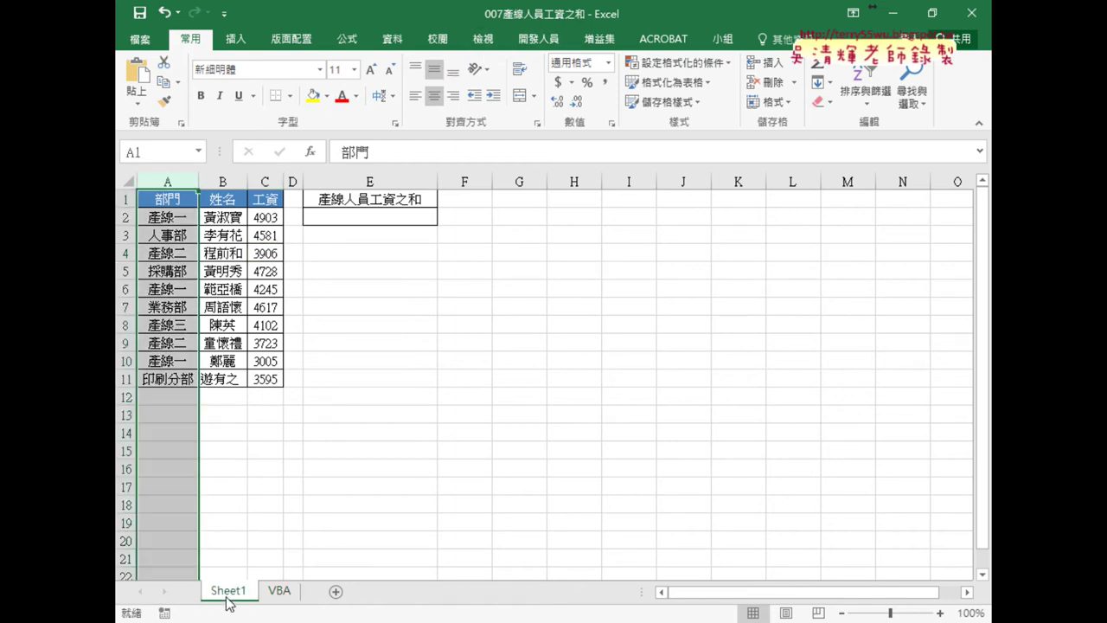
# Select E2 on Sheet1 and bring up the 開發人員 (Developer) tools
pyautogui.click(403, 216)
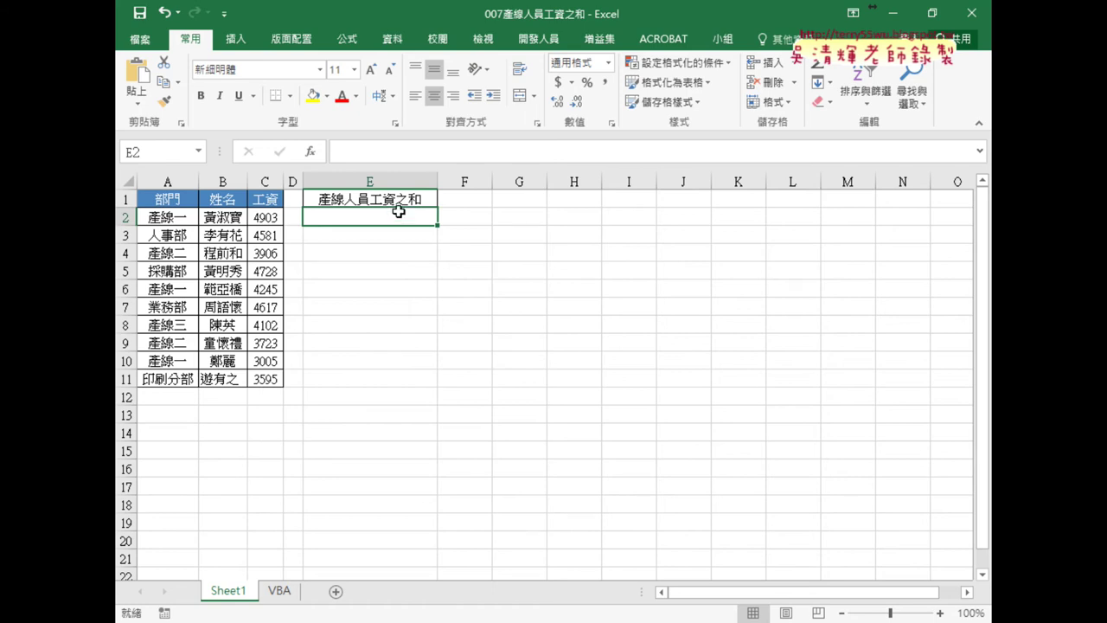
pyautogui.click(281, 592)
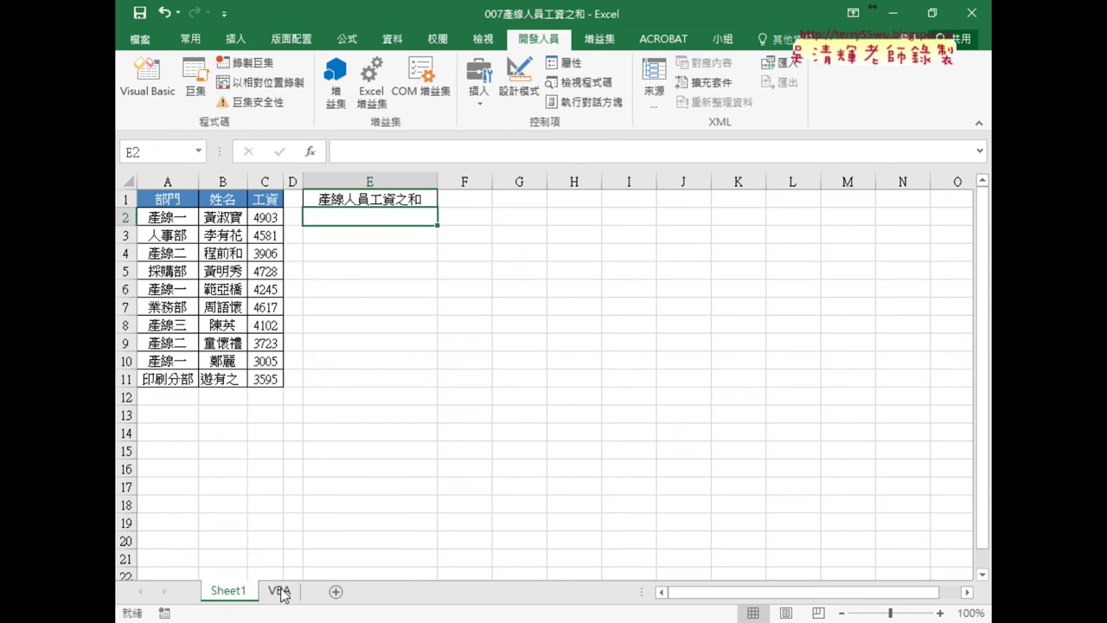
# Insert a SUMIF function into E2 via the fx button to open its arguments
pyautogui.click(309, 152)
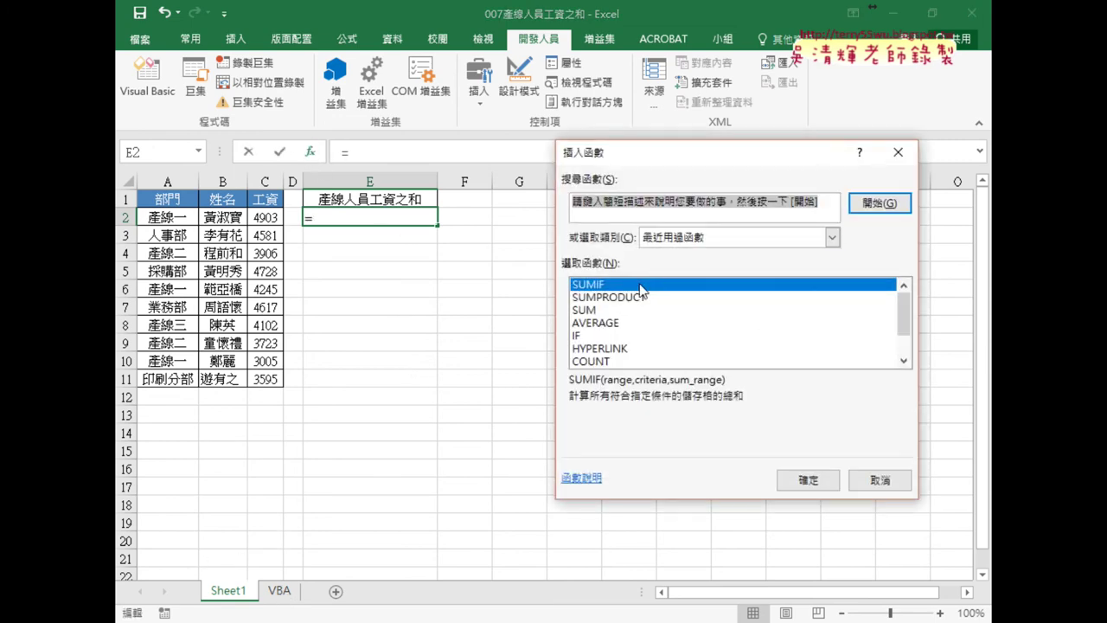
pyautogui.click(806, 479)
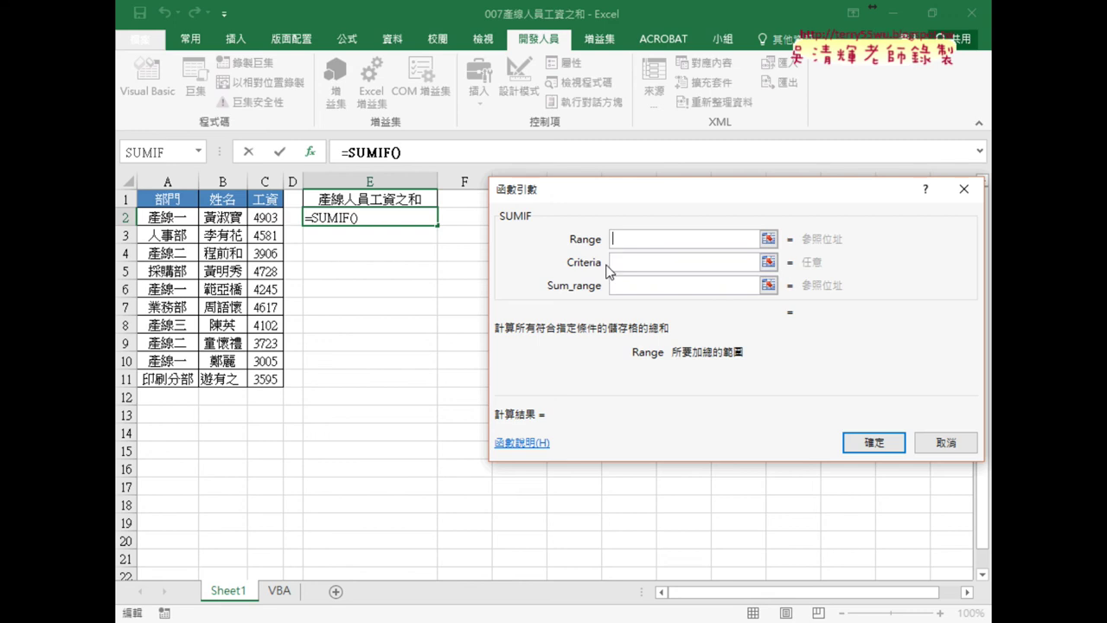
# Set Range to A2:A11 and try criteria 產線*, 產線?, 產線?? before settling on 產線*
pyautogui.moveTo(178, 220); pyautogui.dragTo(181, 379)
pyautogui.click(627, 262)
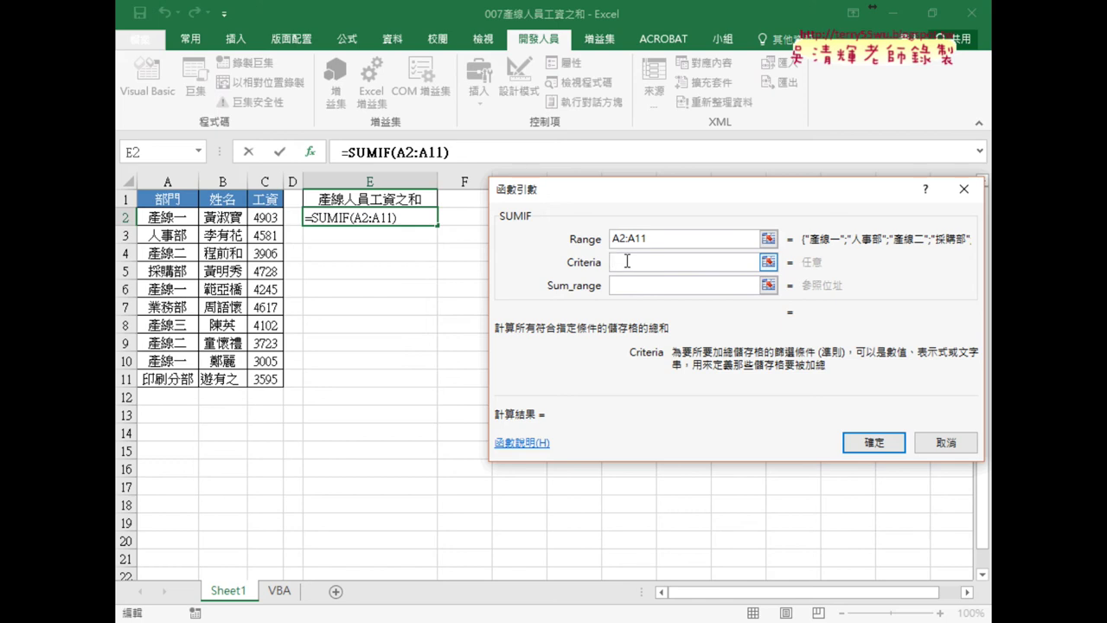
pyautogui.write('""')
pyautogui.write('ㄔ')
pyautogui.write('ㄢ')
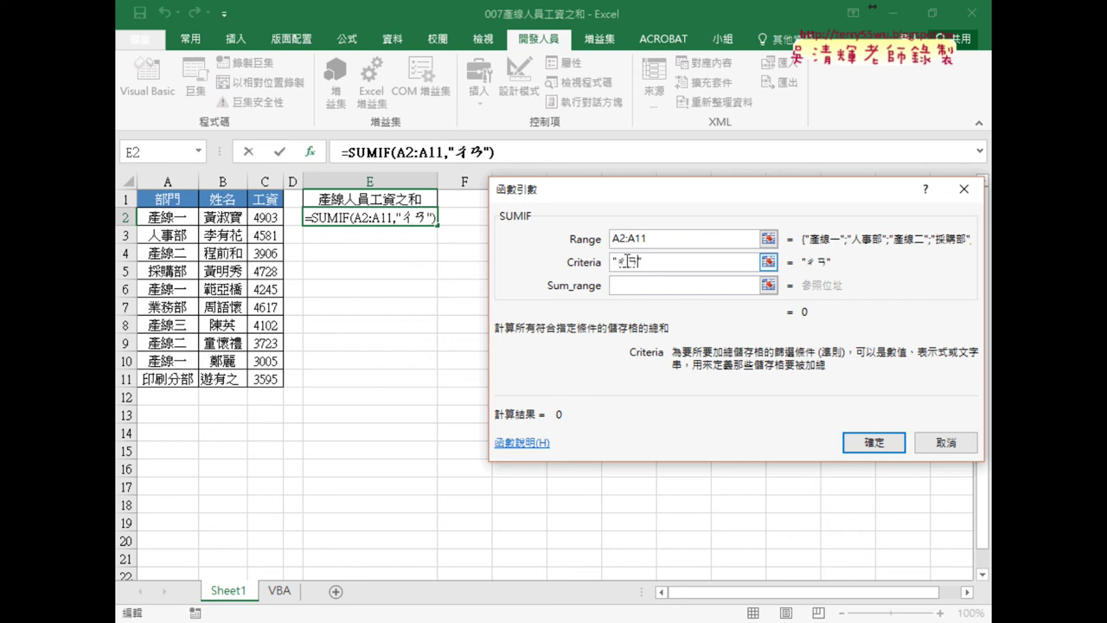
pyautogui.write('產')
pyautogui.write('一')
pyautogui.write('ㄒㄧㄢ線')
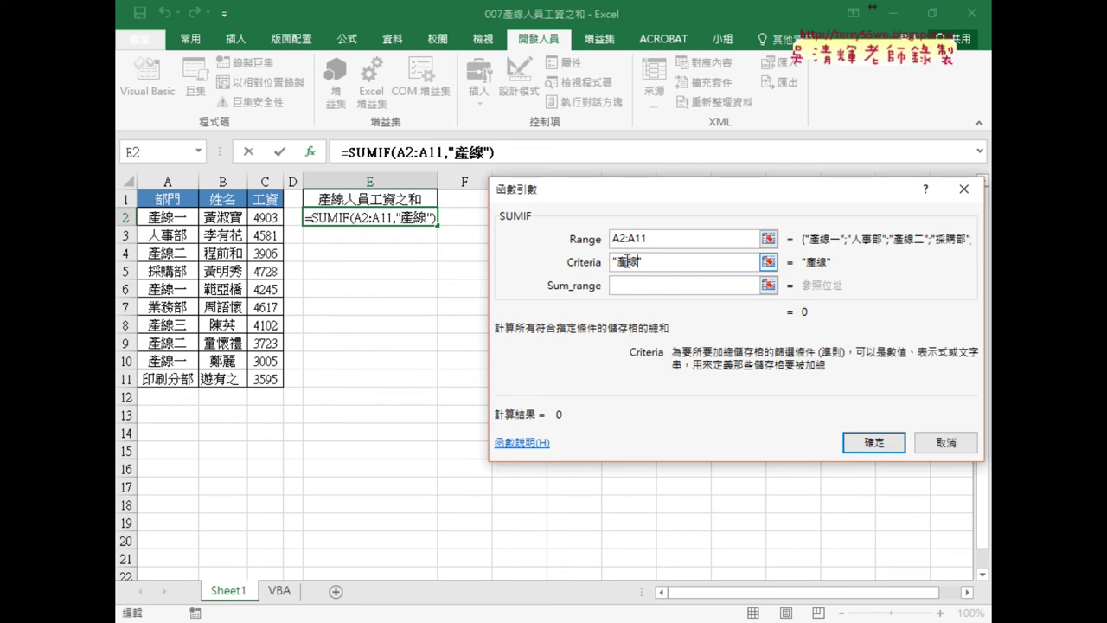
pyautogui.write('*')
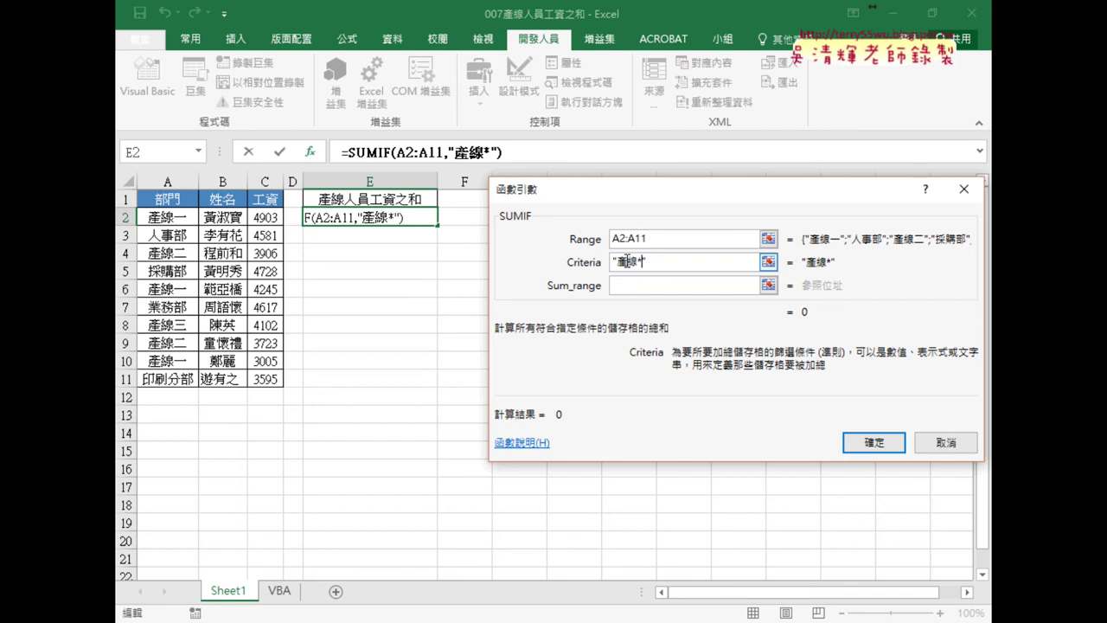
pyautogui.press('BackSpace')
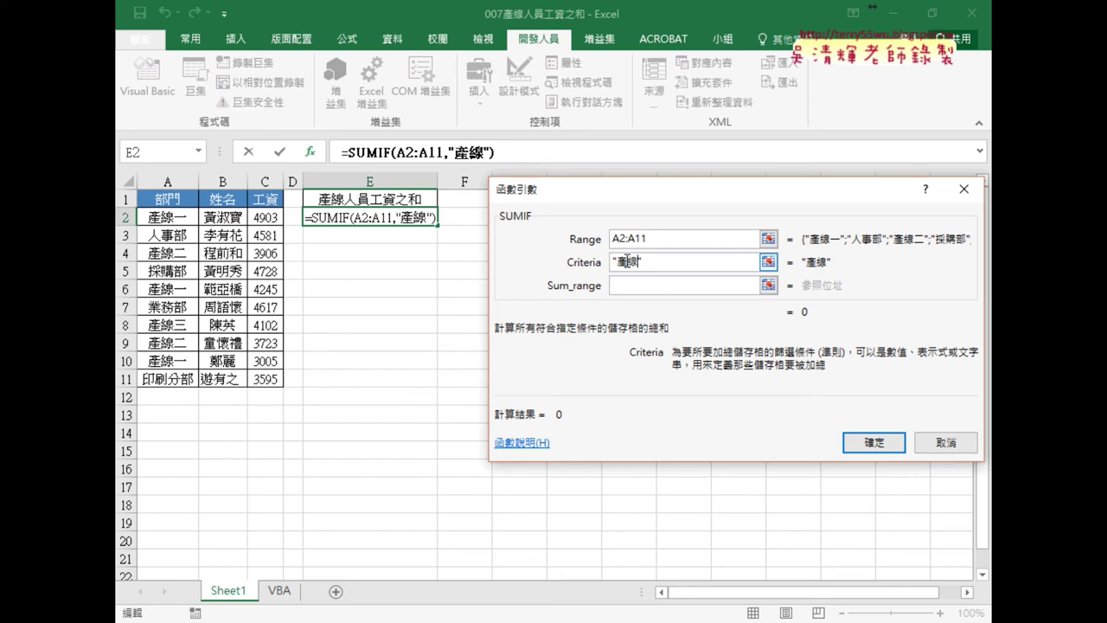
pyautogui.write('?')
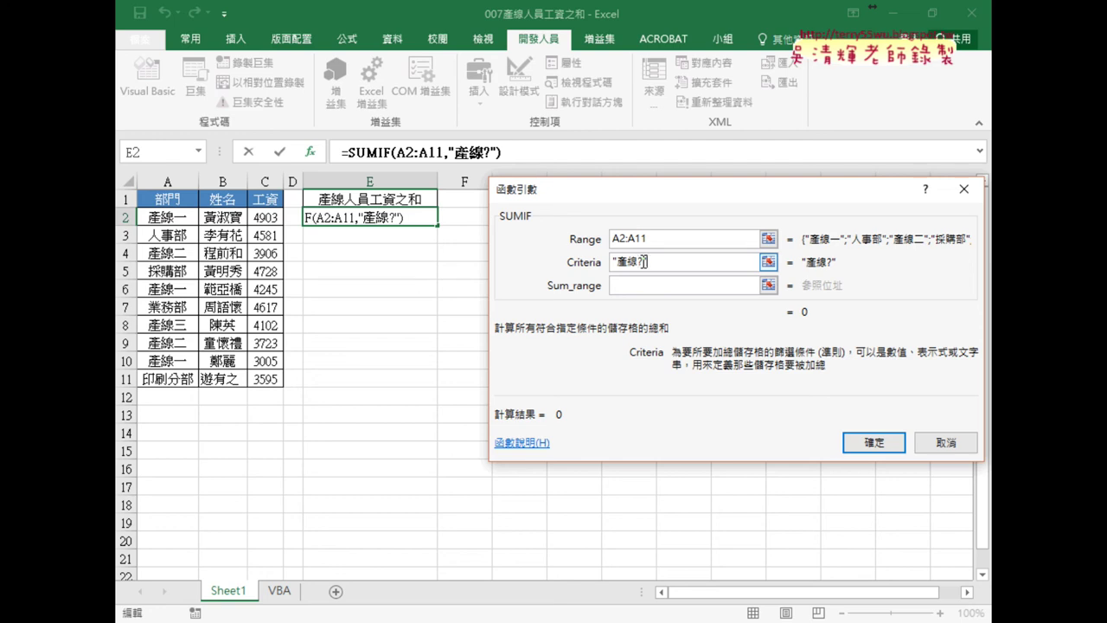
pyautogui.write('?')
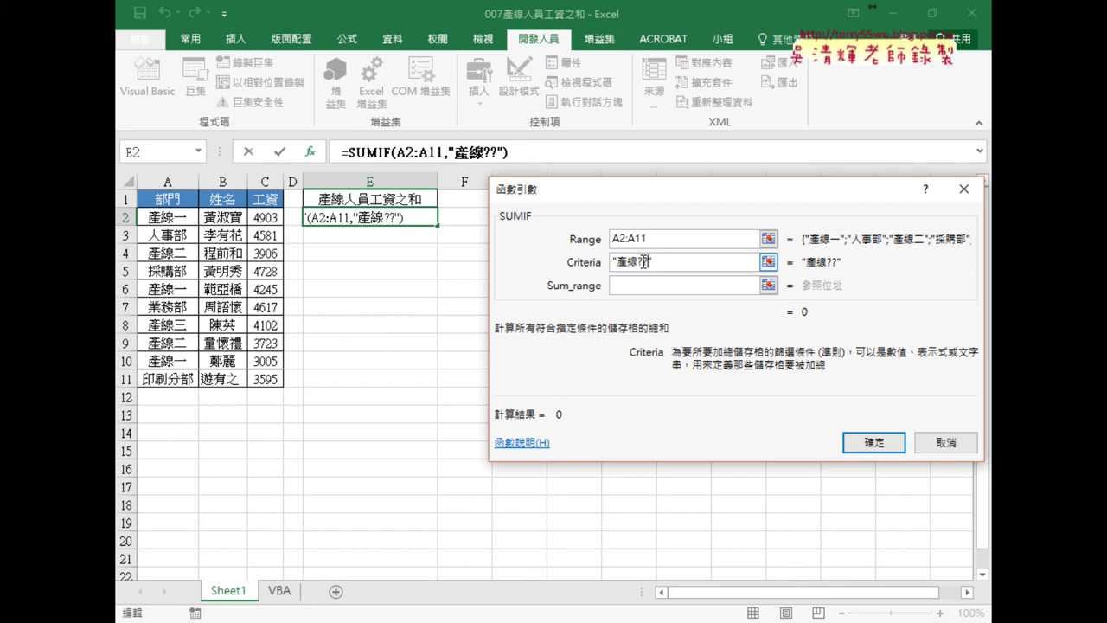
pyautogui.press('BackSpace')
pyautogui.press('BackSpace')
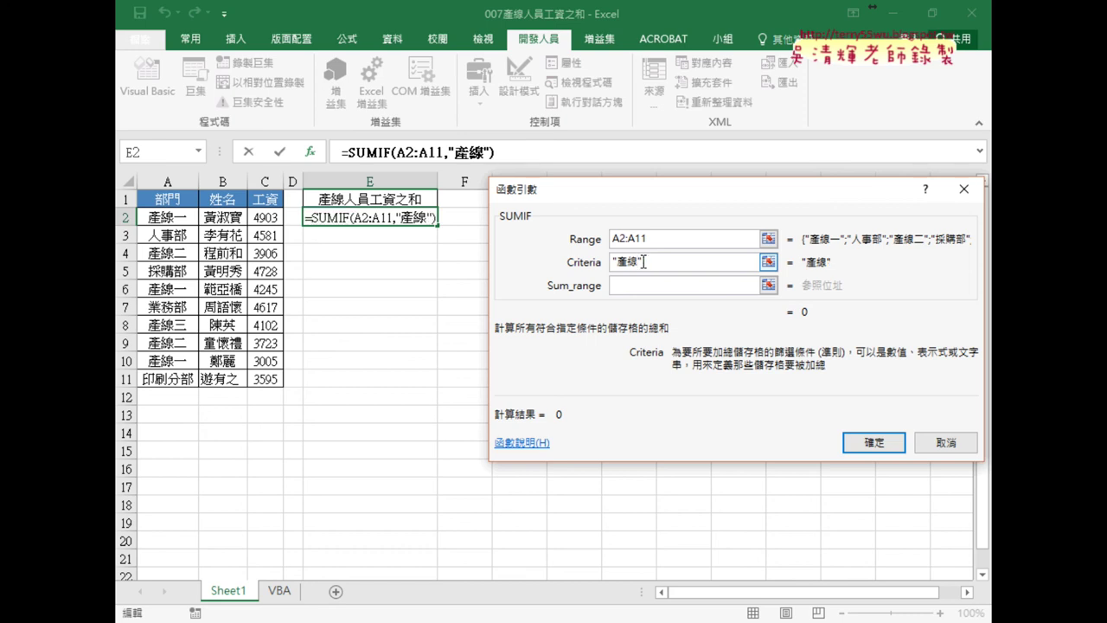
pyautogui.write('*')
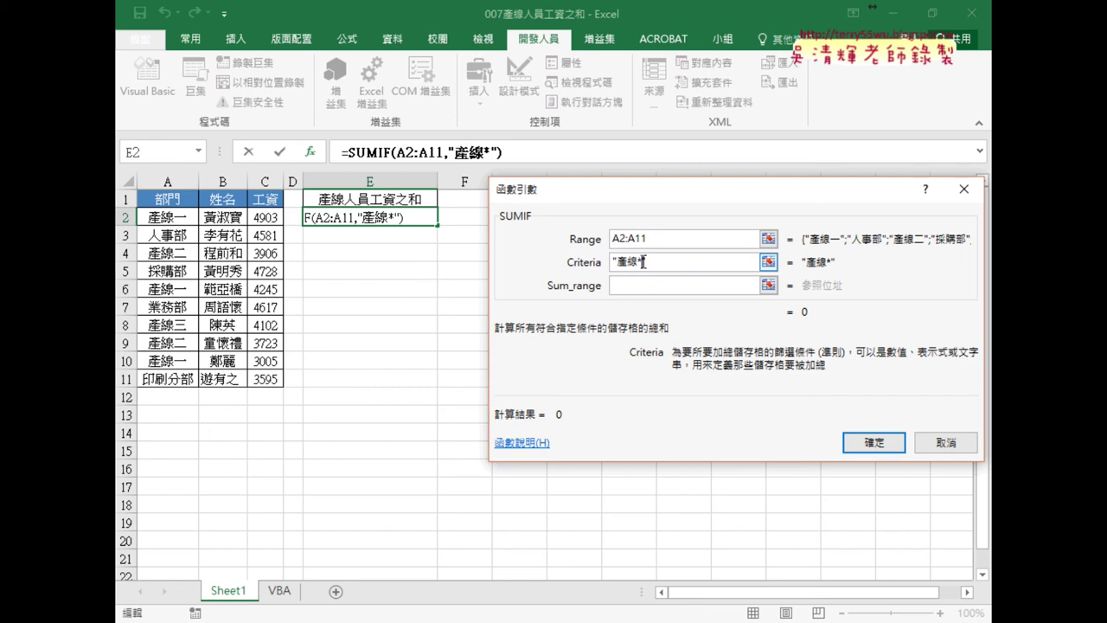
# Set Sum_range to C2:C11 after briefly trying C2 and C4, and confirm so E2 shows 23884
pyautogui.click(644, 285)
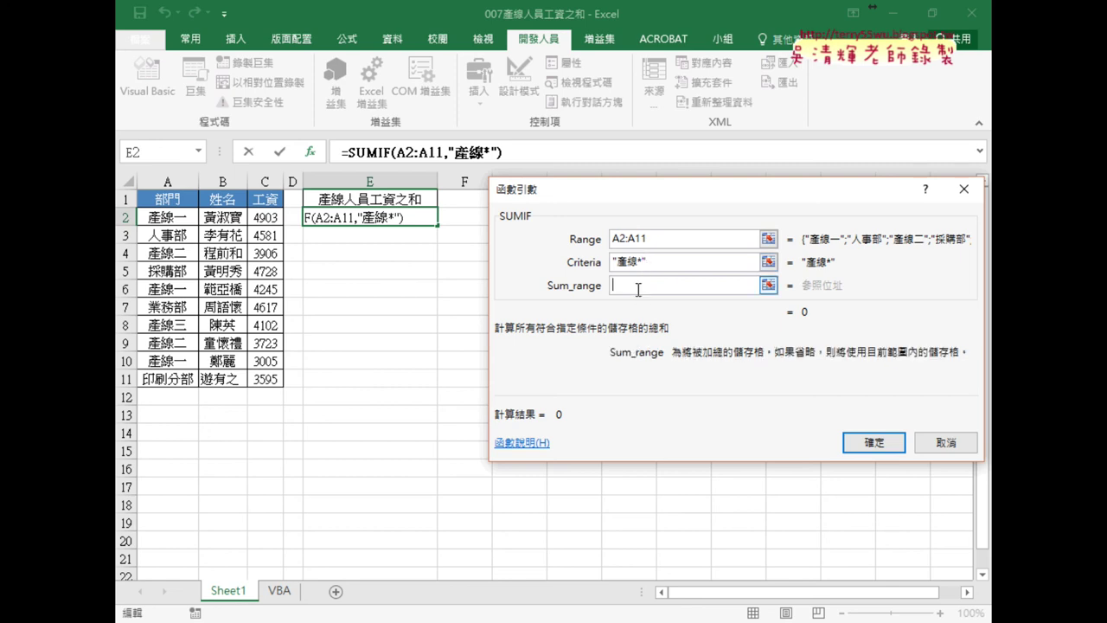
pyautogui.moveTo(262, 218); pyautogui.dragTo(265, 379)
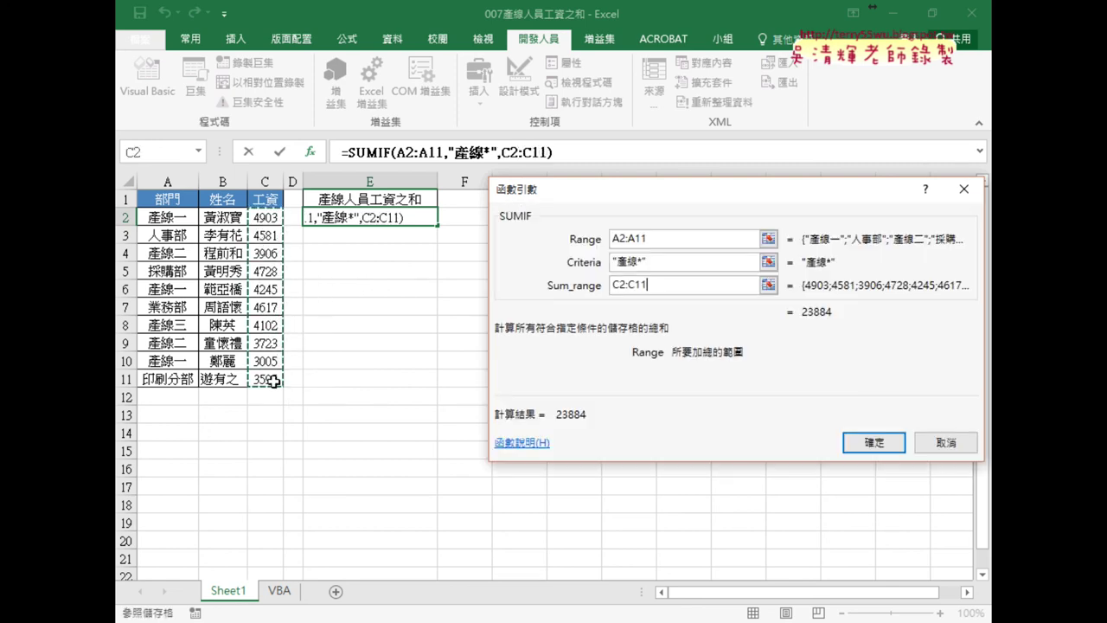
pyautogui.click(265, 219)
pyautogui.click(171, 253)
pyautogui.click(268, 253)
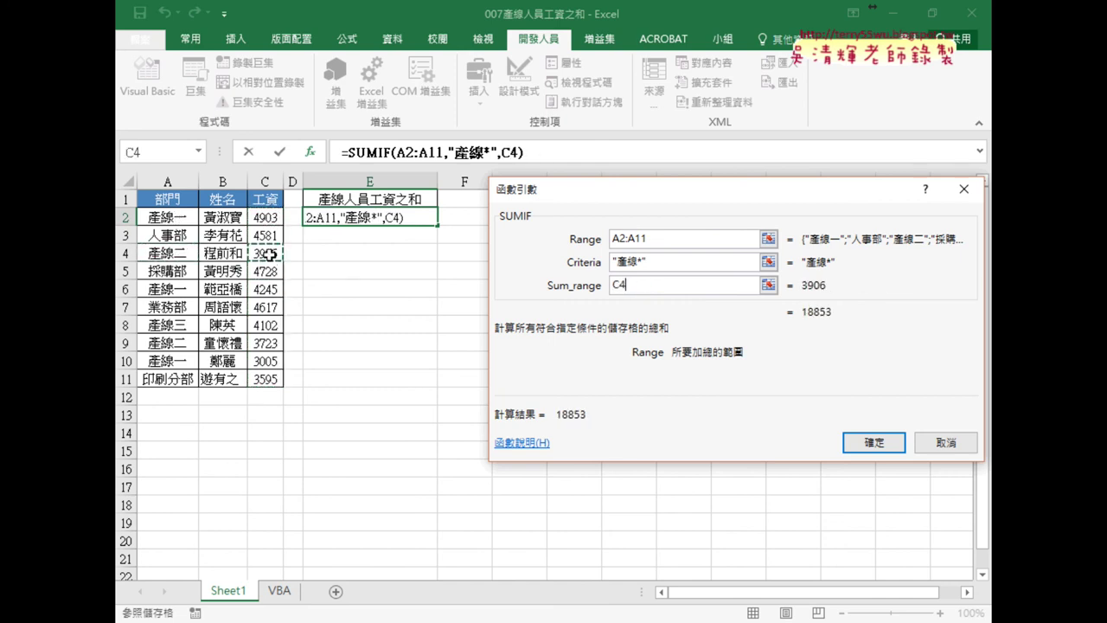
pyautogui.click(273, 210)
pyautogui.moveTo(273, 214); pyautogui.dragTo(266, 378)
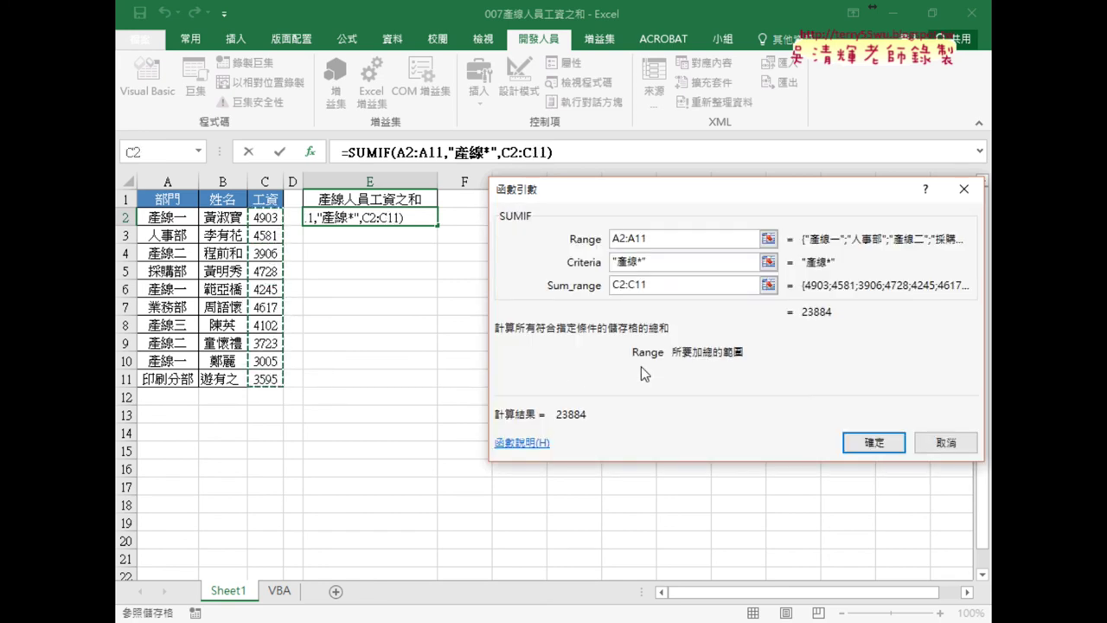
pyautogui.click(891, 433)
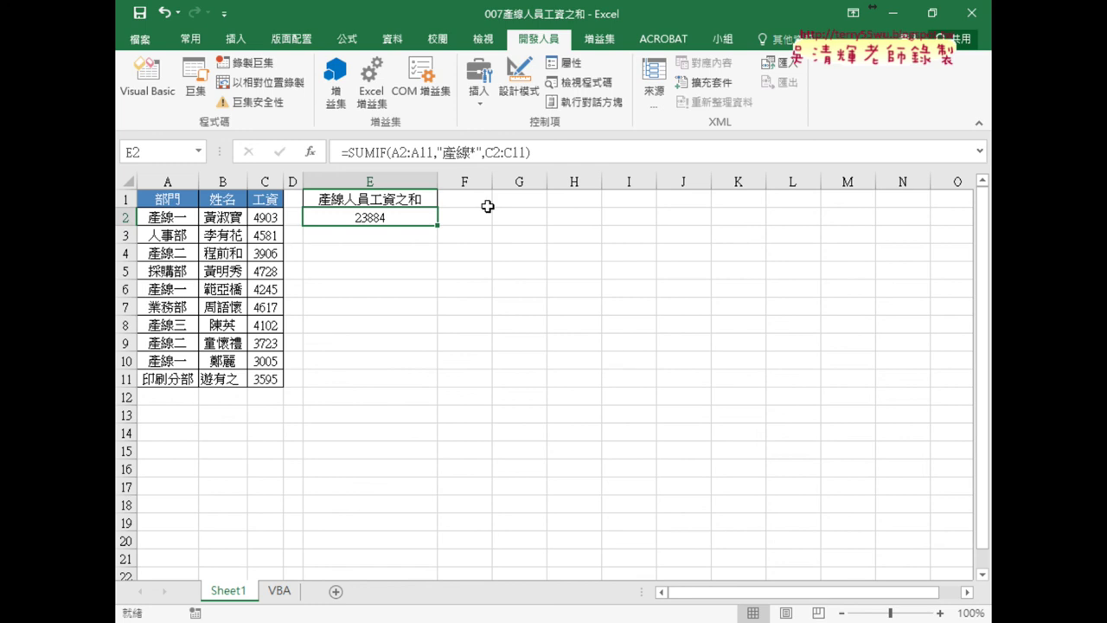
# Change E2's SUMIF criterion from 產線* to 產線?
pyautogui.click(475, 153)
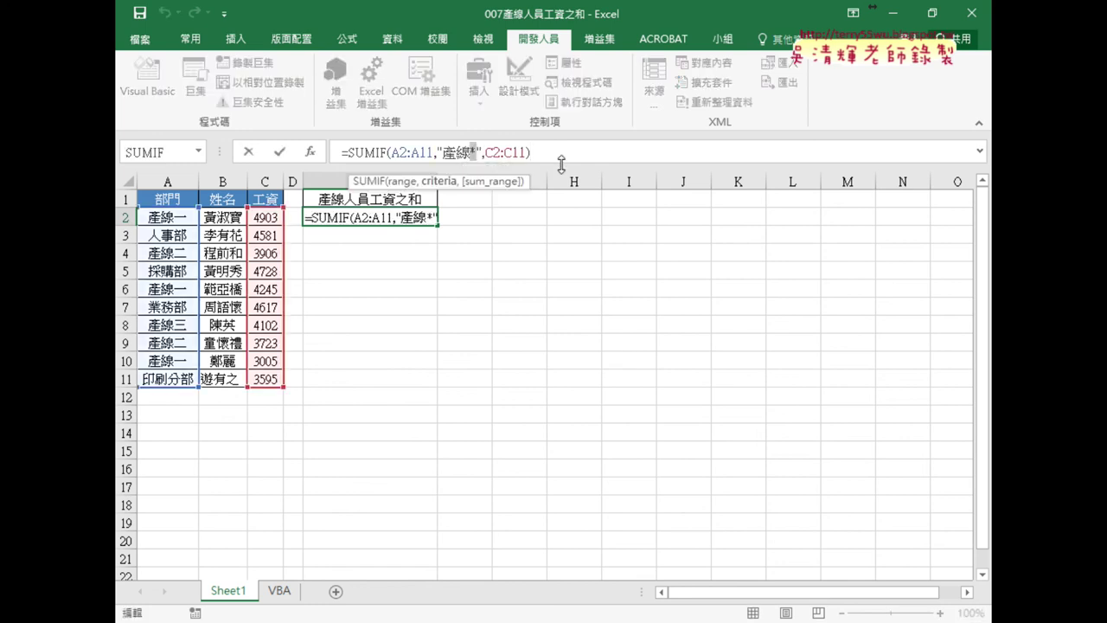
pyautogui.press('BackSpace')
pyautogui.write('?')
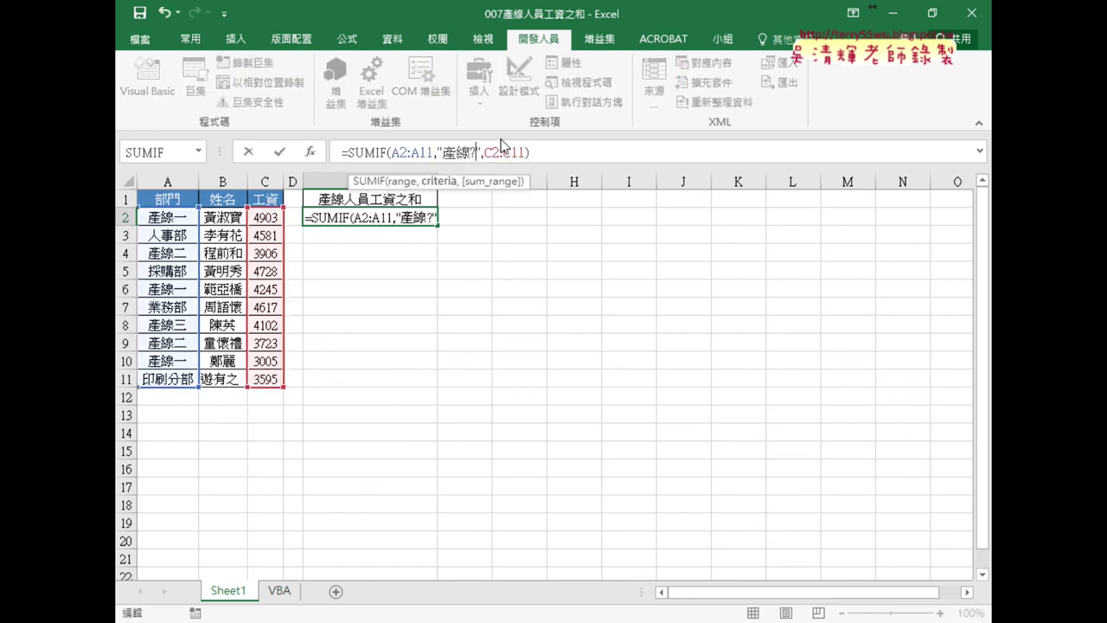
pyautogui.click(278, 153)
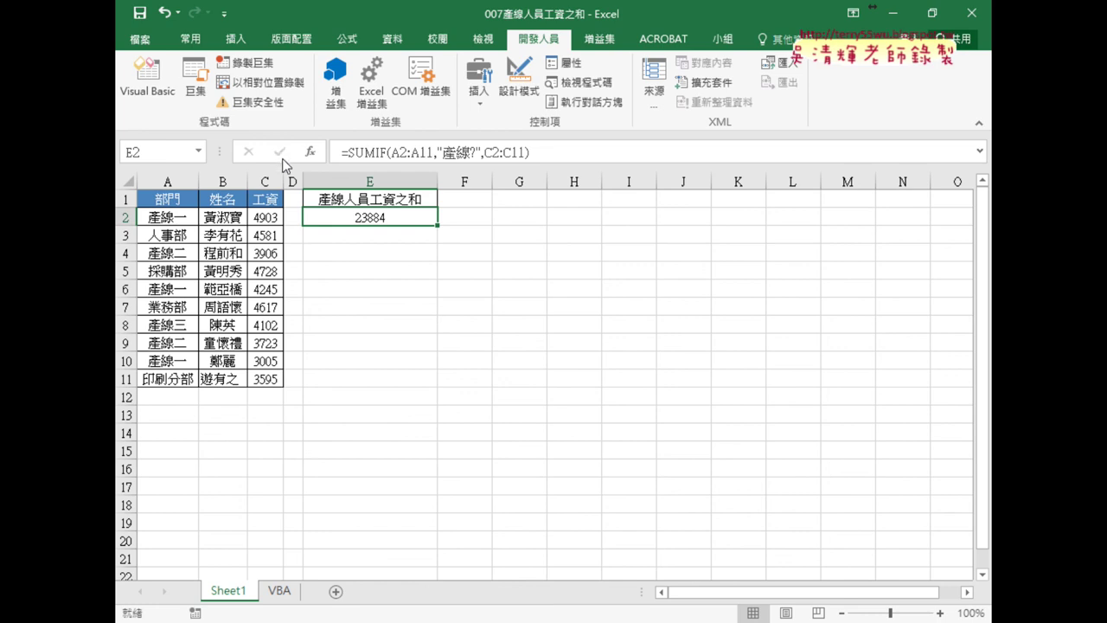
# Rename A2 to 產線十一 so E2's total drops to 18981, then reselect E2
pyautogui.doubleClick(180, 217)
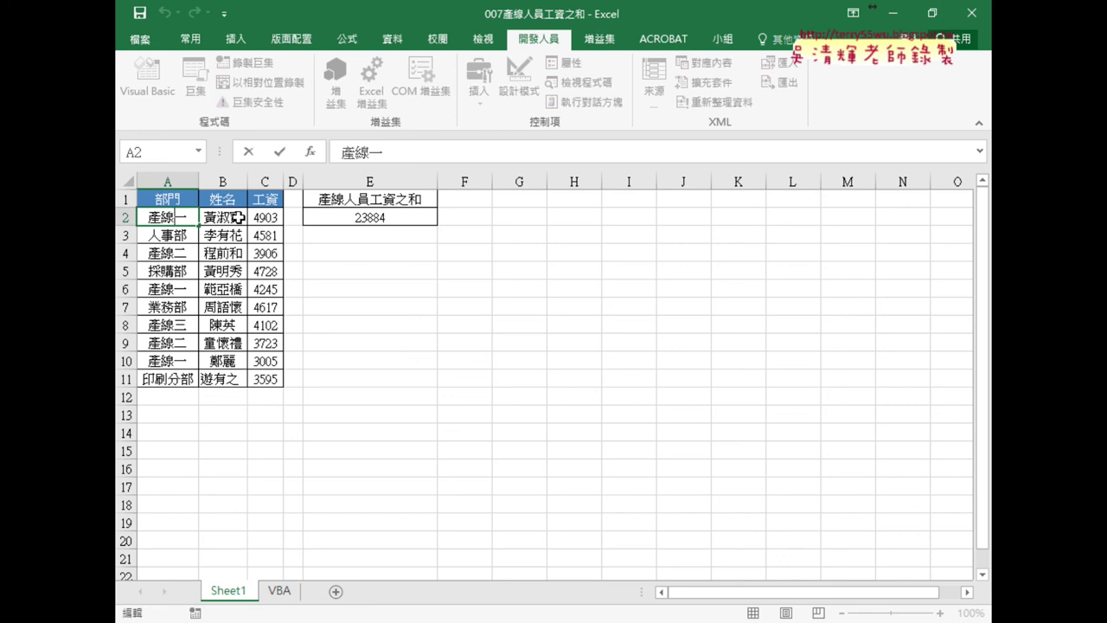
pyautogui.write('十')
pyautogui.press('Return')
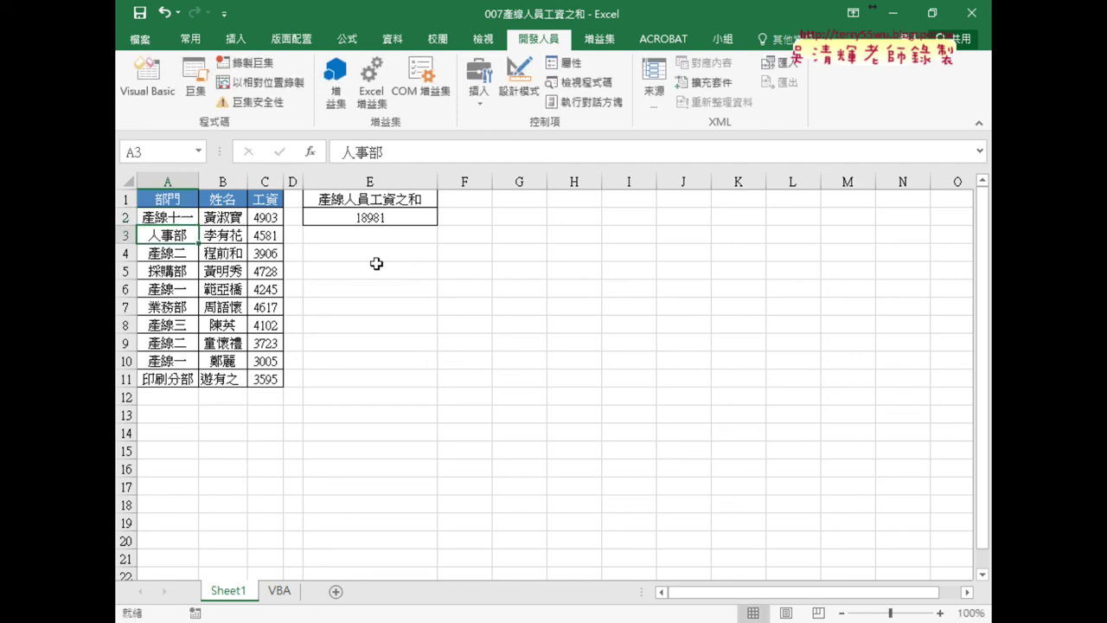
pyautogui.click(398, 220)
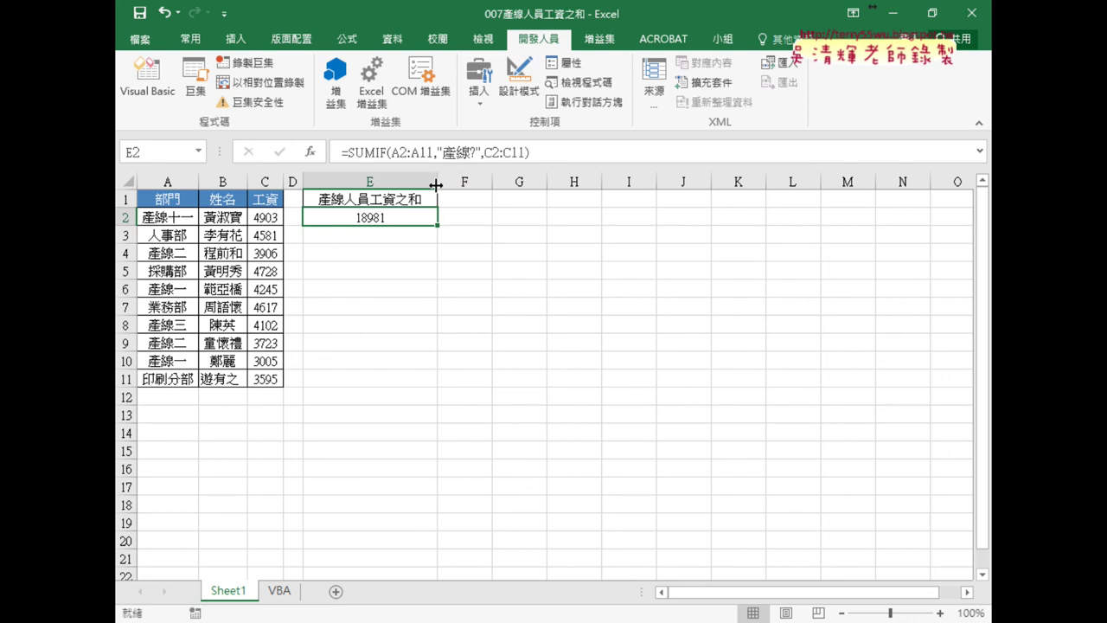
# Change E2's SUMIF criterion wildcard from ? to *, making it "產線*"
pyautogui.click(475, 151)
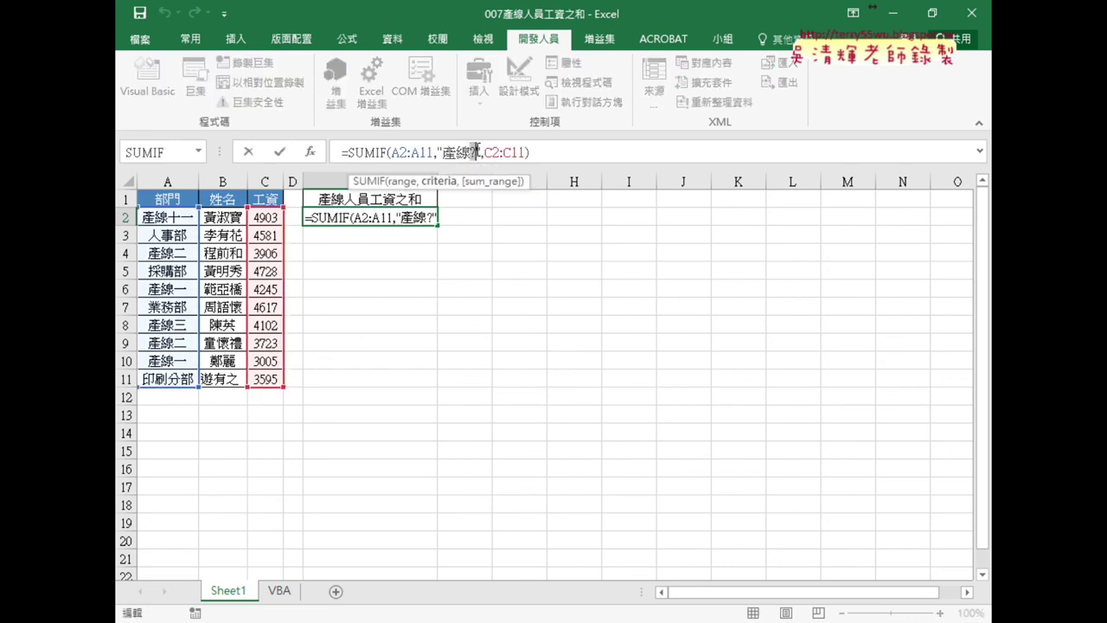
pyautogui.press('BackSpace')
pyautogui.write('*')
pyautogui.press('Return')
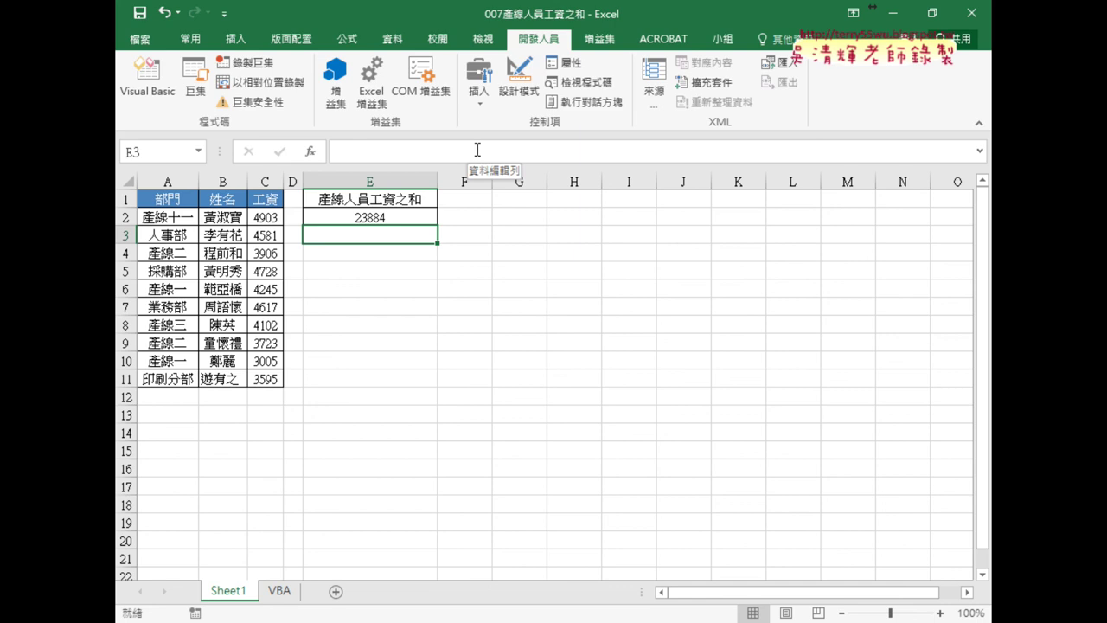
# Test "*產線*" as E2's criterion, then revert to "產線*" for a 23884 total
pyautogui.click(381, 221)
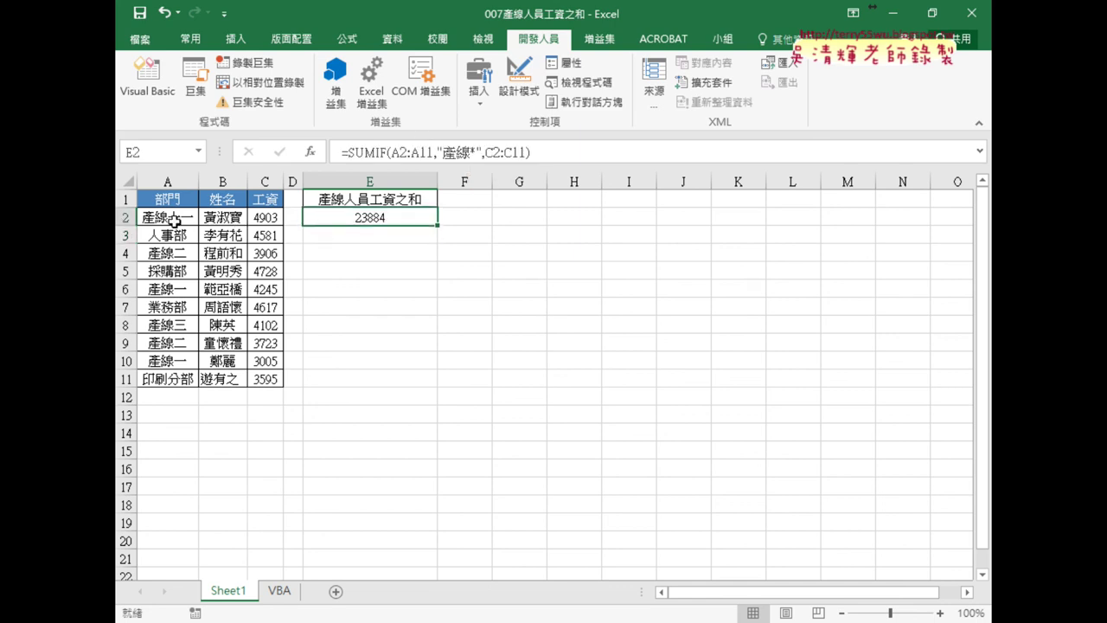
pyautogui.click(445, 153)
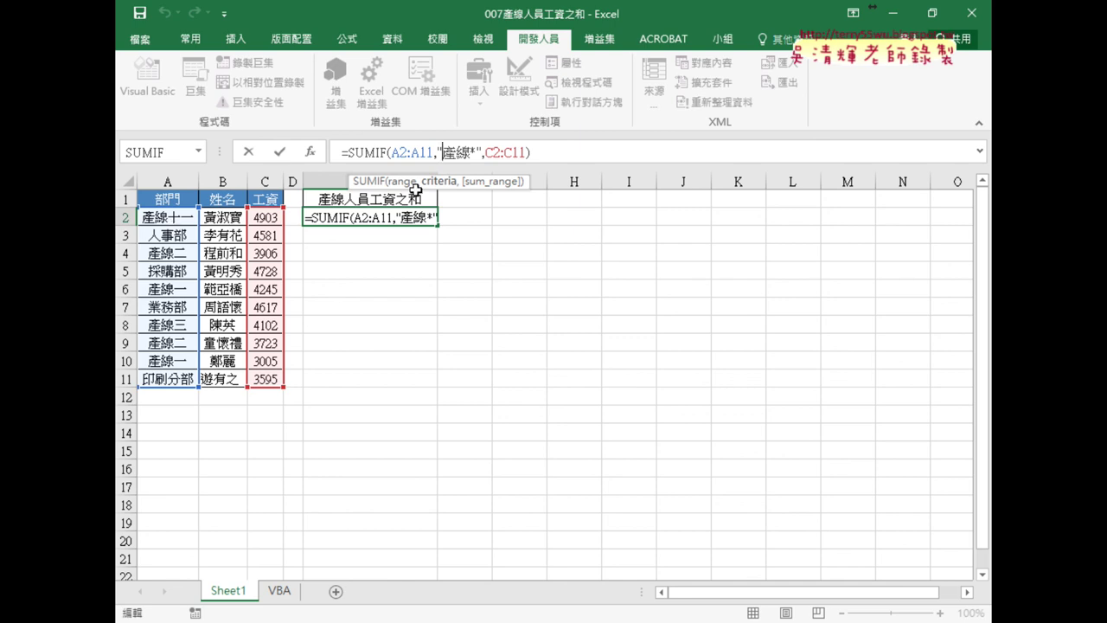
pyautogui.write('*')
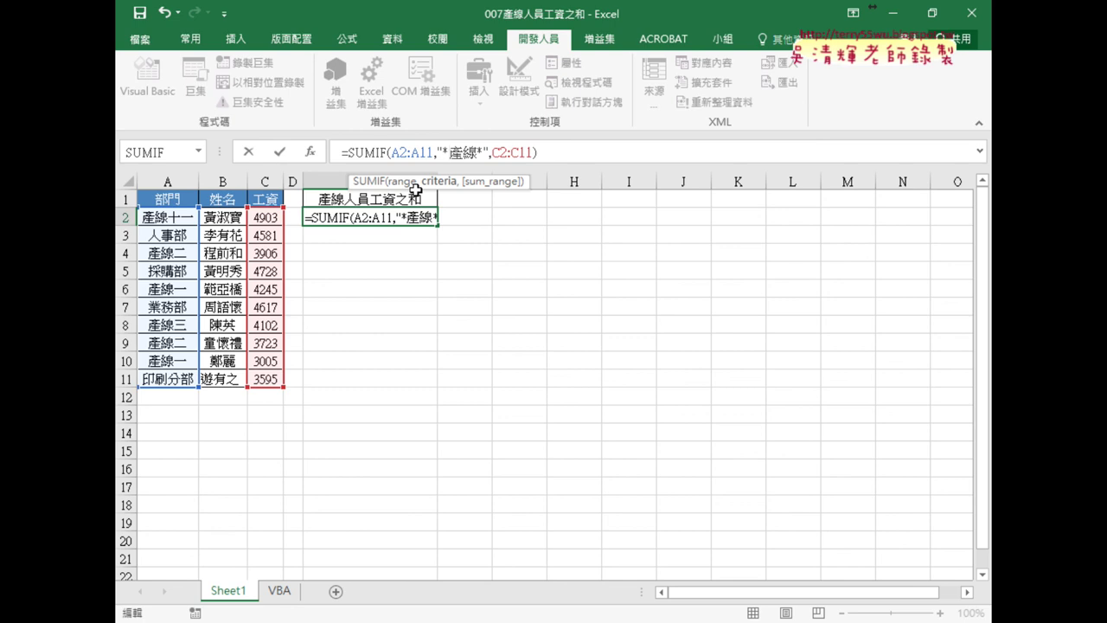
pyautogui.press('BackSpace')
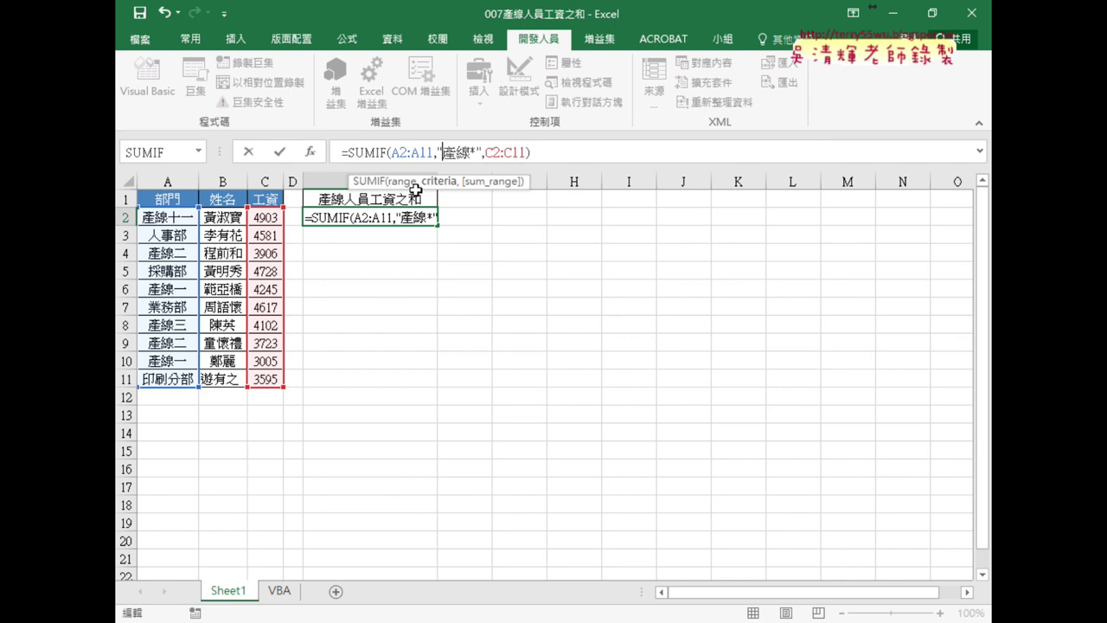
pyautogui.hotkey('ctrl', 'Return')
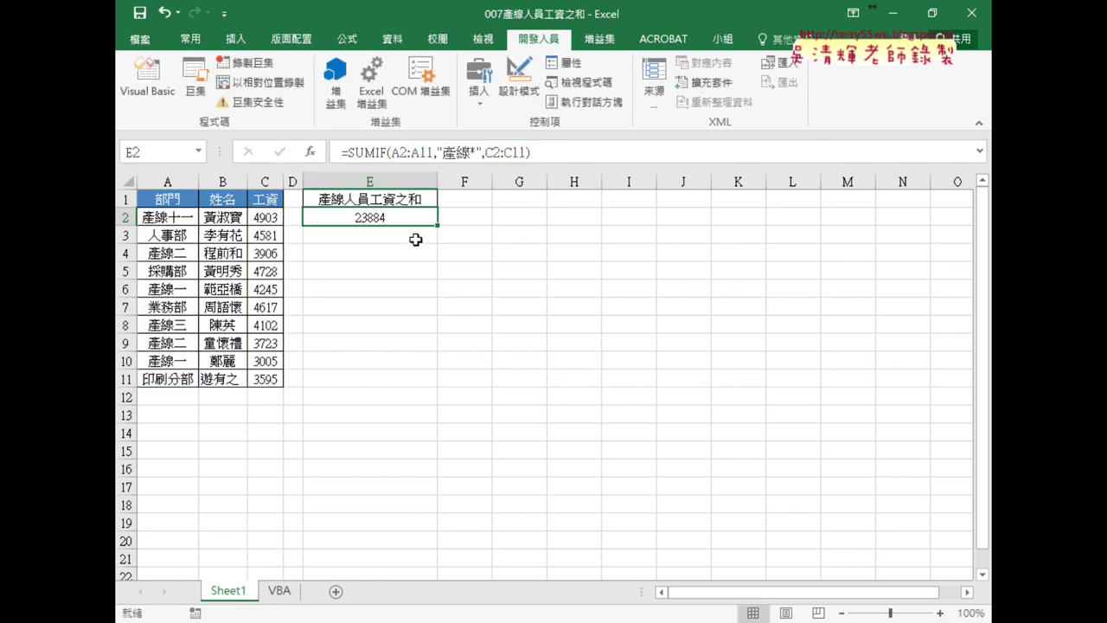